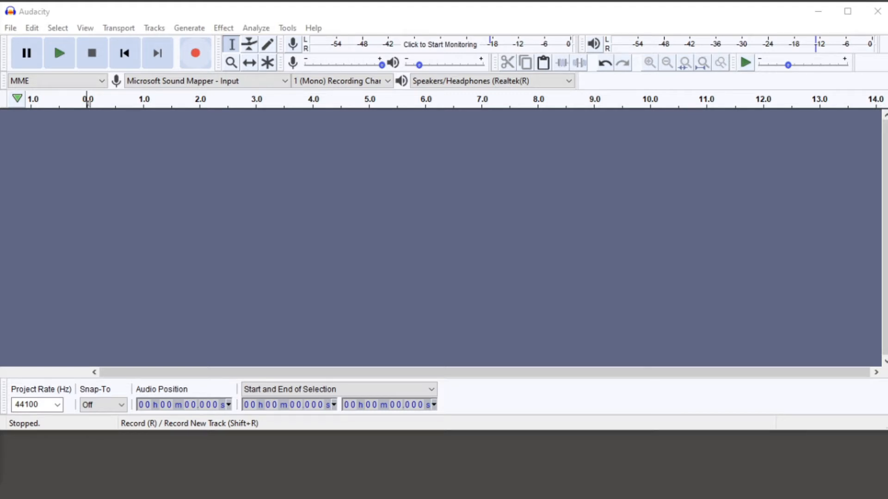
# - Record a first take of about 10.4 seconds and add an empty mono track below it
pyautogui.click(195, 53)
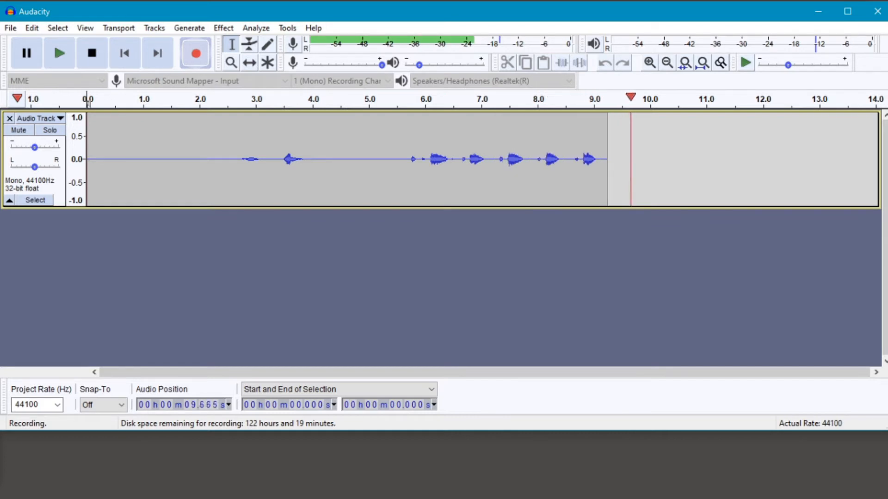
pyautogui.click(92, 53)
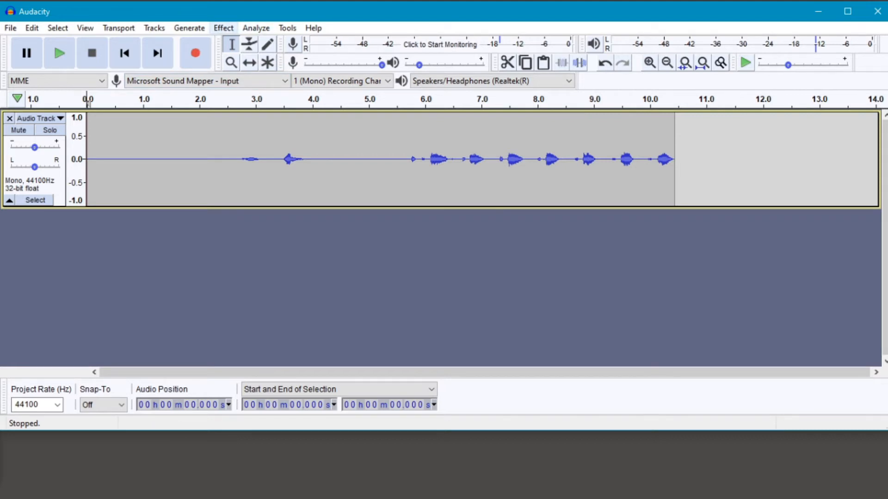
pyautogui.click(223, 28)
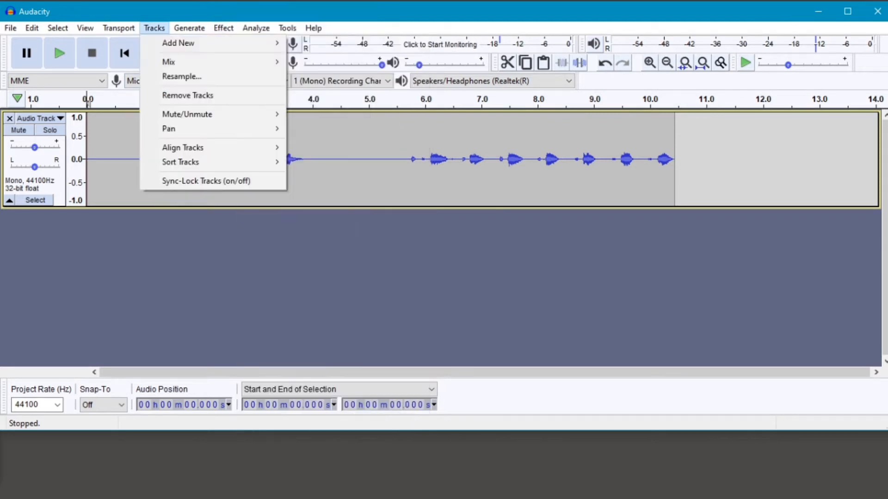
pyautogui.moveTo(180, 43)
pyautogui.click(326, 43)
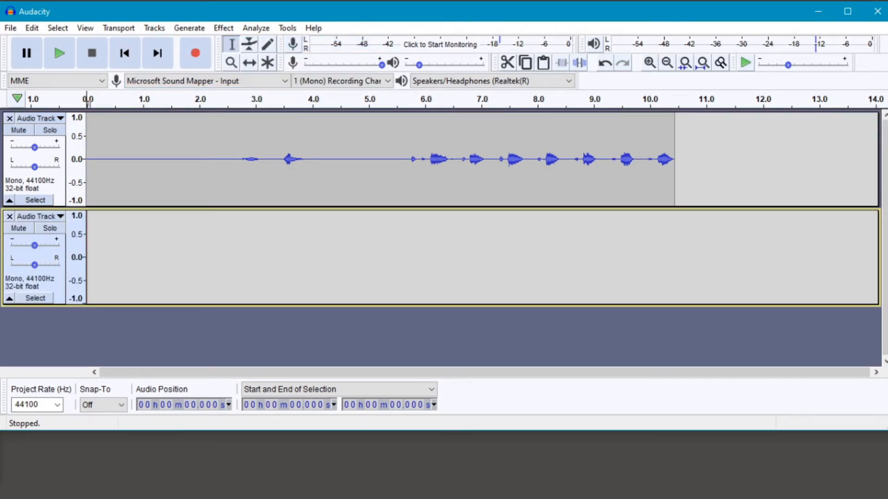
pyautogui.click(154, 28)
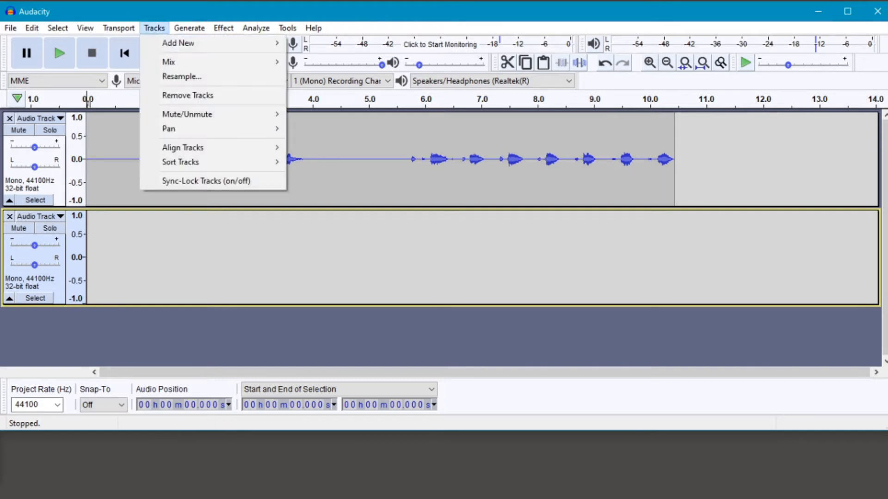
pyautogui.moveTo(185, 43)
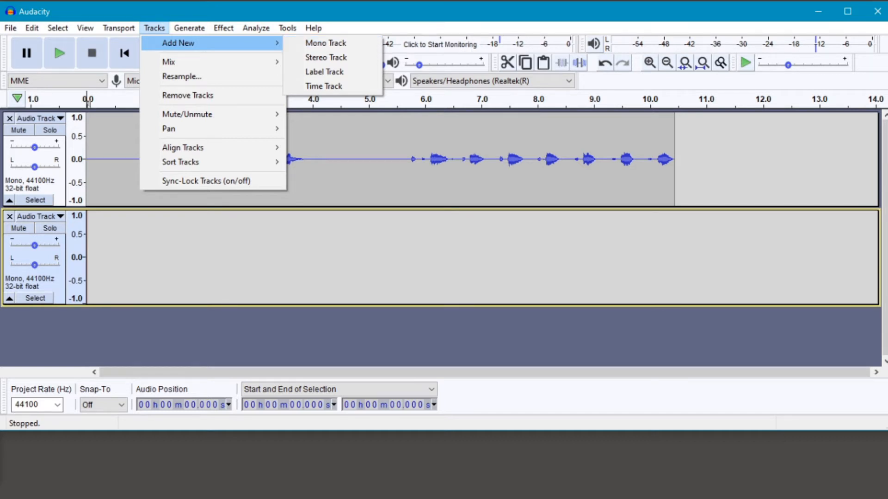
pyautogui.click(96, 257)
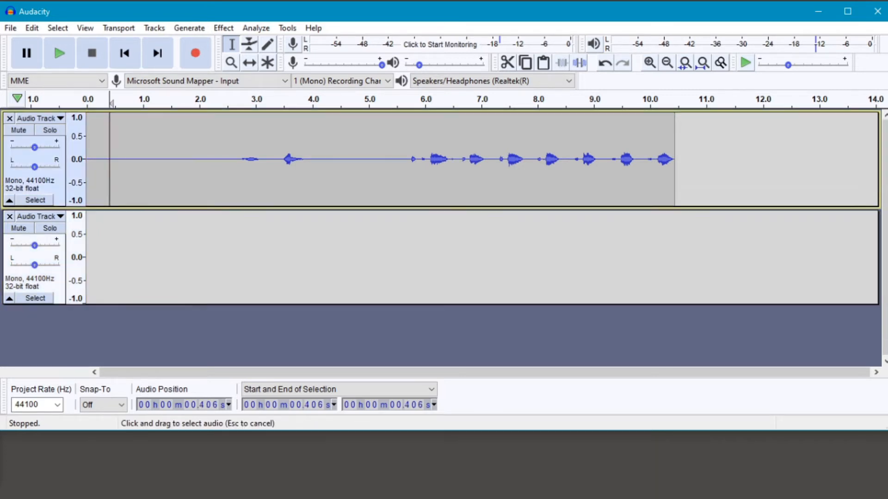
# - Record a second take of about 11.5 seconds onto the new mono track, starting from the beginning of the timeline
pyautogui.click(109, 181)
pyautogui.click(110, 256)
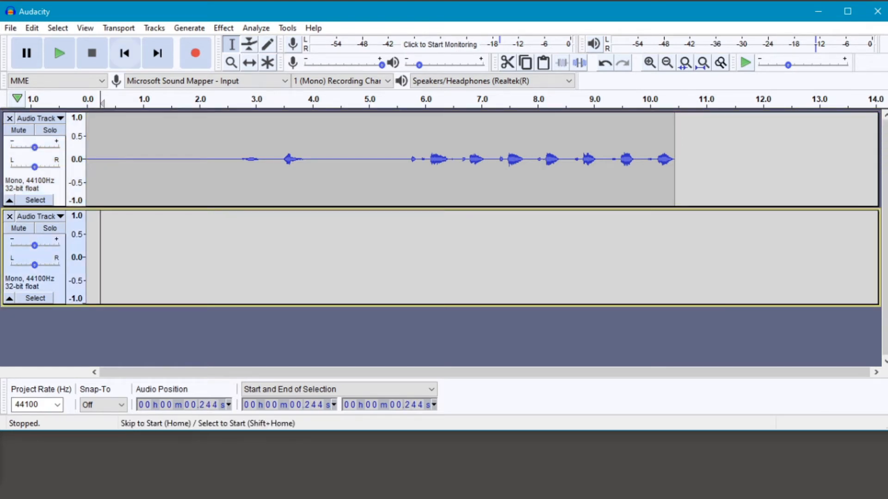
pyautogui.click(124, 53)
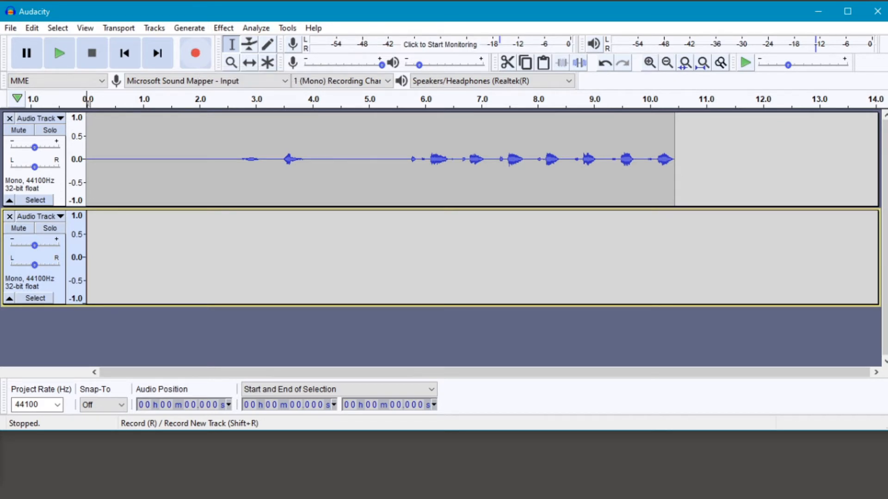
pyautogui.click(195, 54)
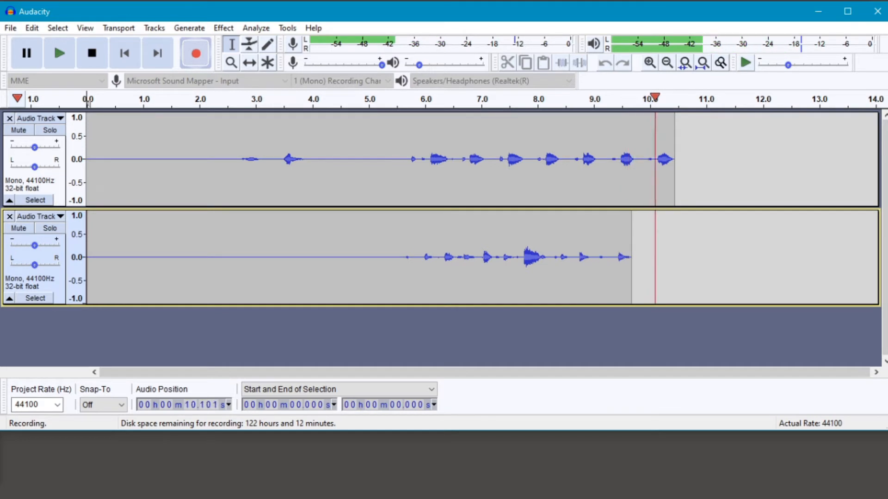
pyautogui.click(92, 54)
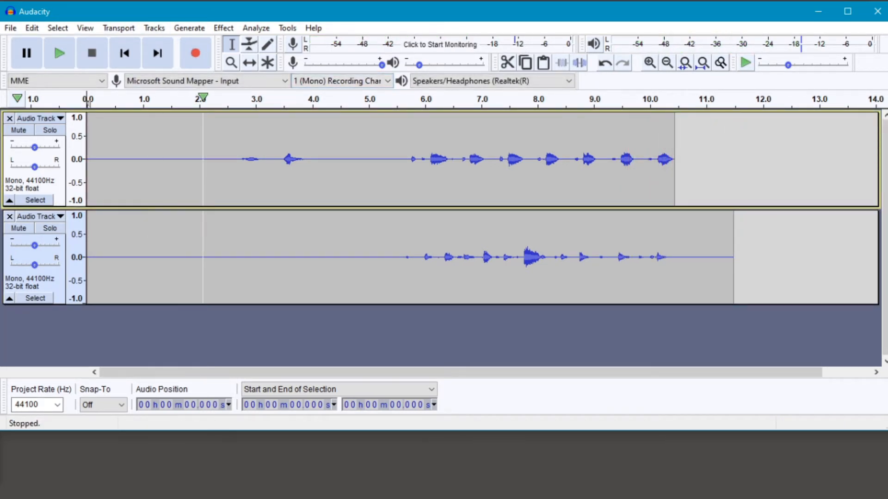
# - Play back both tracks together from about 5.5 seconds to check their timing
pyautogui.click(390, 99)
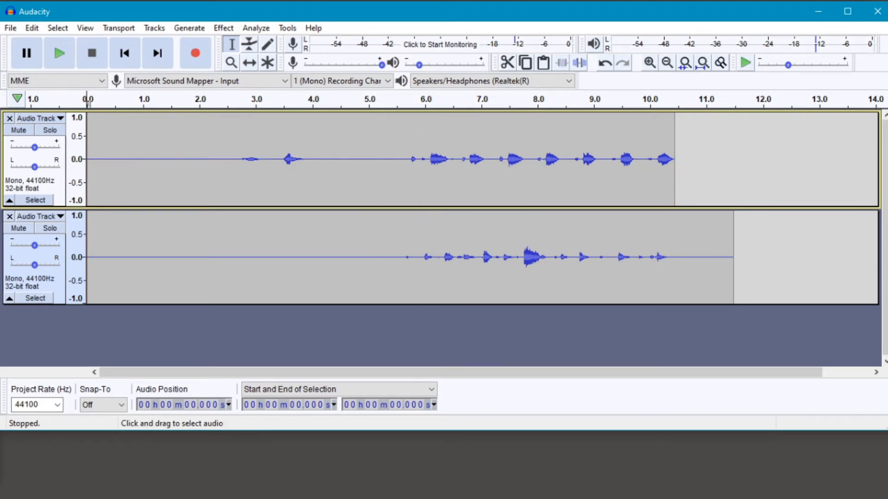
pyautogui.click(396, 102)
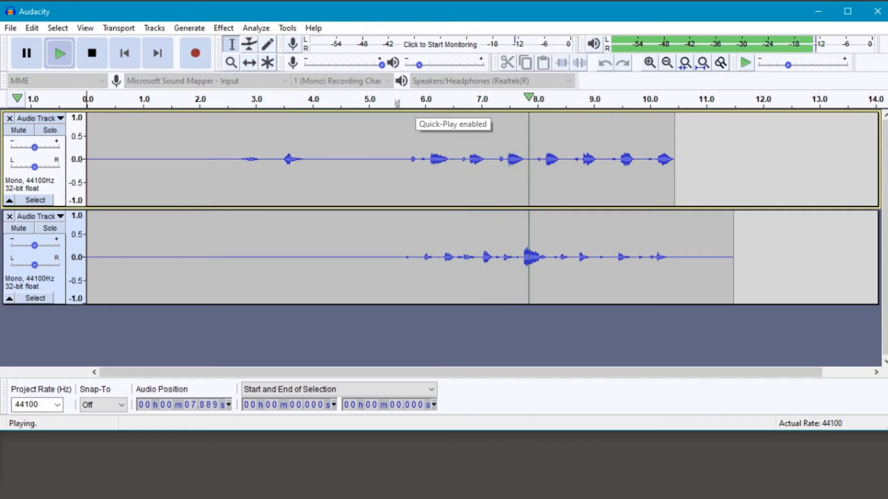
pyautogui.press('space')
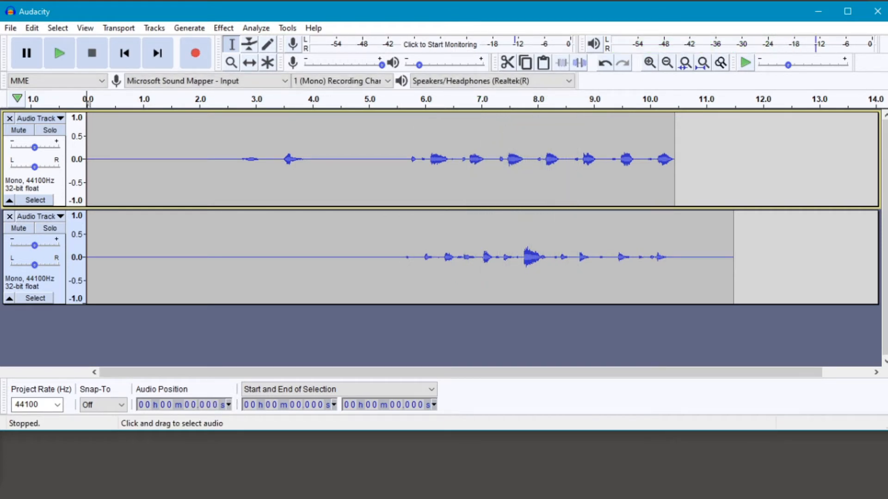
# - Shift the second track's clip about 0.22 seconds earlier to align it with the first track, and play back the alignment
pyautogui.moveTo(518, 257); pyautogui.dragTo(413, 257)
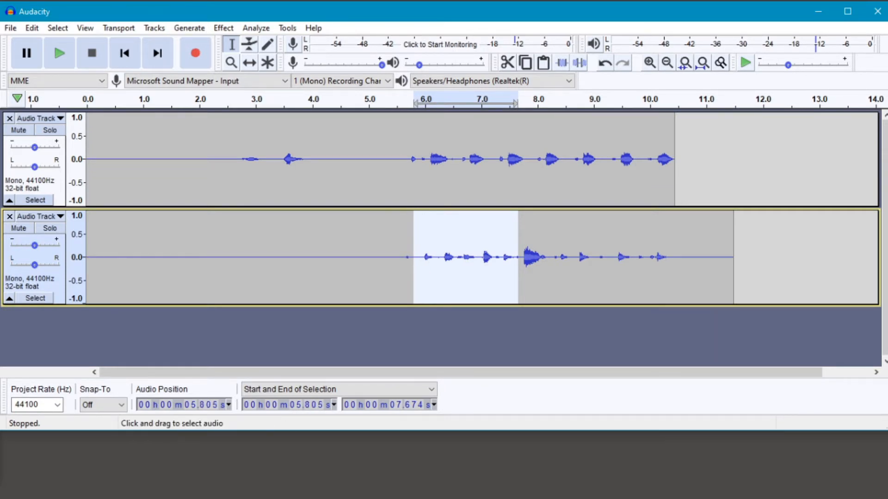
pyautogui.hotkey('ctrl', '1')
pyautogui.hotkey('ctrl', '1')
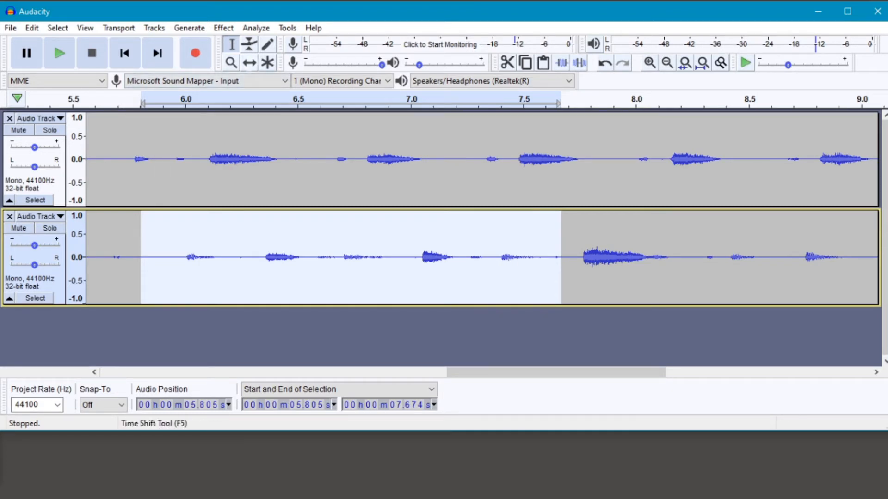
pyautogui.click(249, 62)
pyautogui.moveTo(352, 258); pyautogui.dragTo(301, 257)
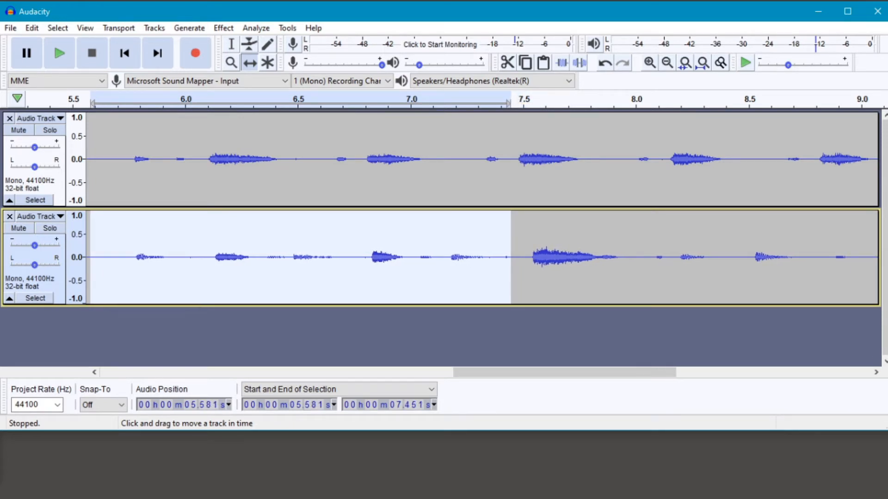
pyautogui.click(120, 102)
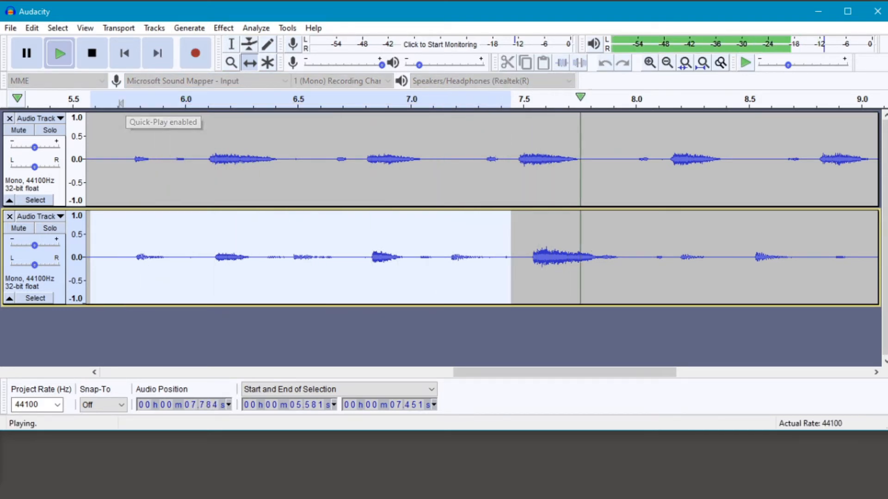
pyautogui.press('space')
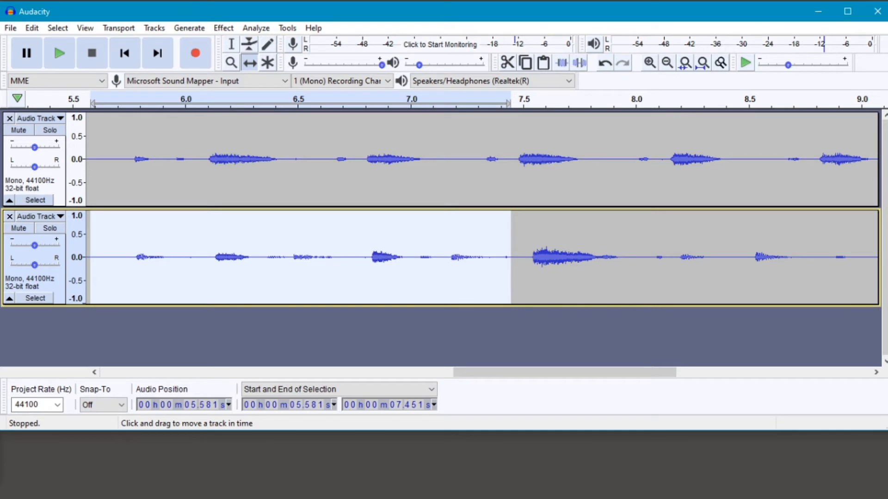
# - Cut the loud passage between 7.500 and 7.976 seconds out of the second track
pyautogui.click(231, 44)
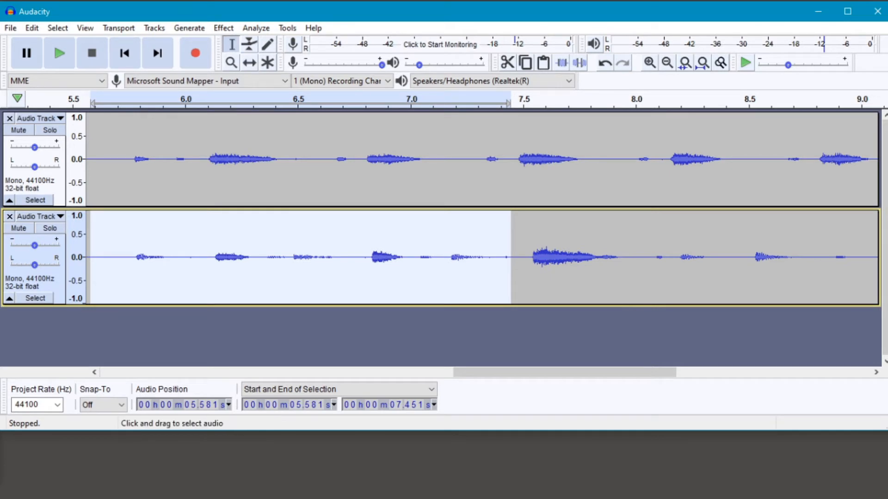
pyautogui.click(523, 257)
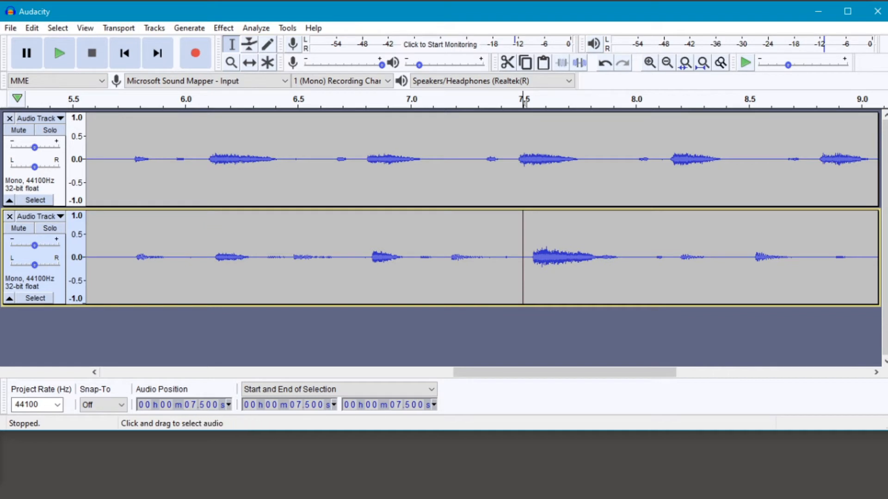
pyautogui.moveTo(564, 372); pyautogui.dragTo(625, 372)
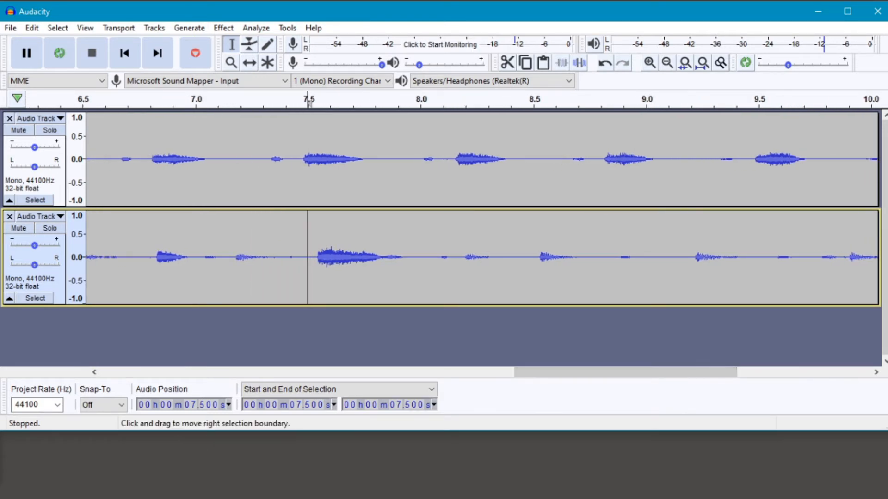
pyautogui.keyDown('shift'); pyautogui.click(414, 259); pyautogui.keyUp('shift')
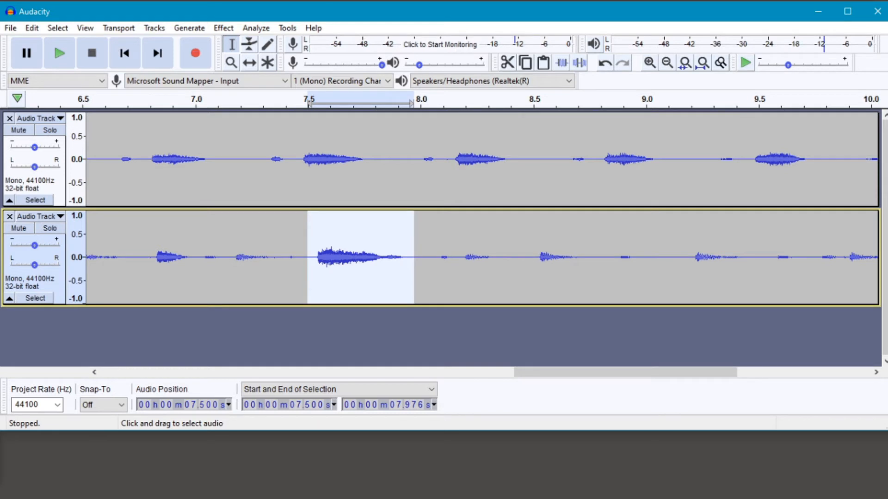
pyautogui.press('Delete')
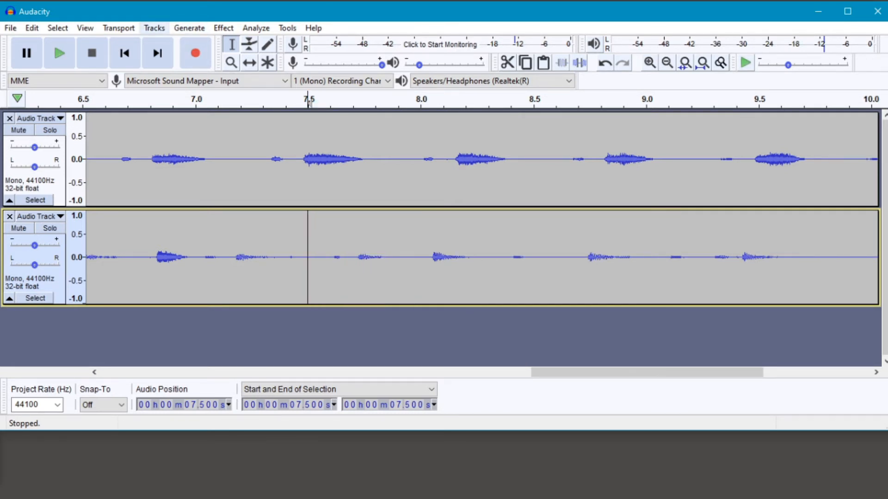
pyautogui.click(189, 28)
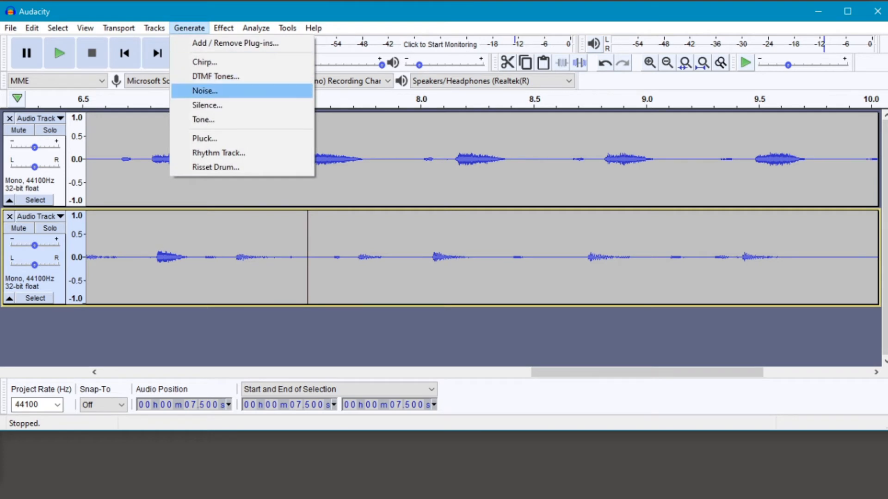
pyautogui.click(207, 104)
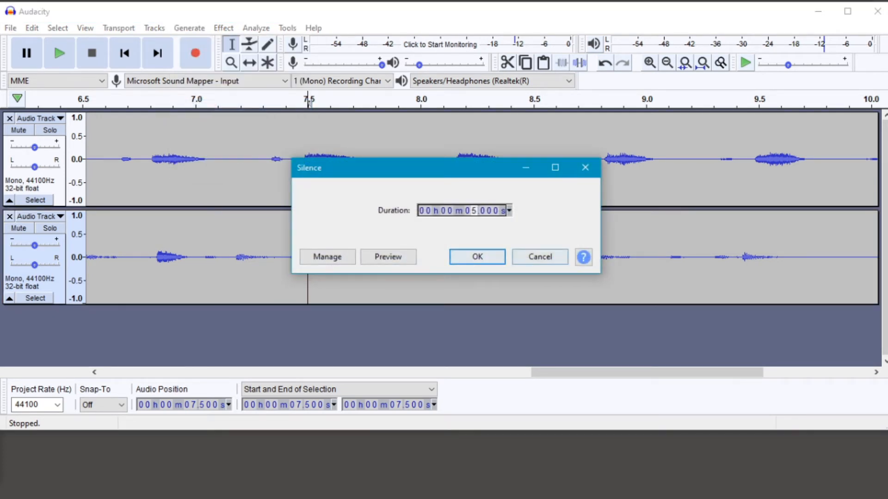
pyautogui.press('Return')
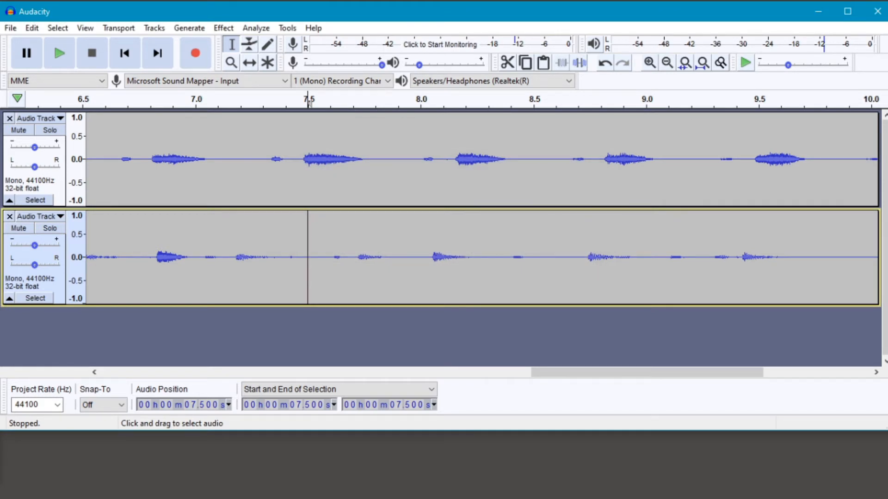
# - Paste the cut passage into the second track at 7.471 seconds, and cut it out again
pyautogui.click(303, 160)
pyautogui.click(301, 257)
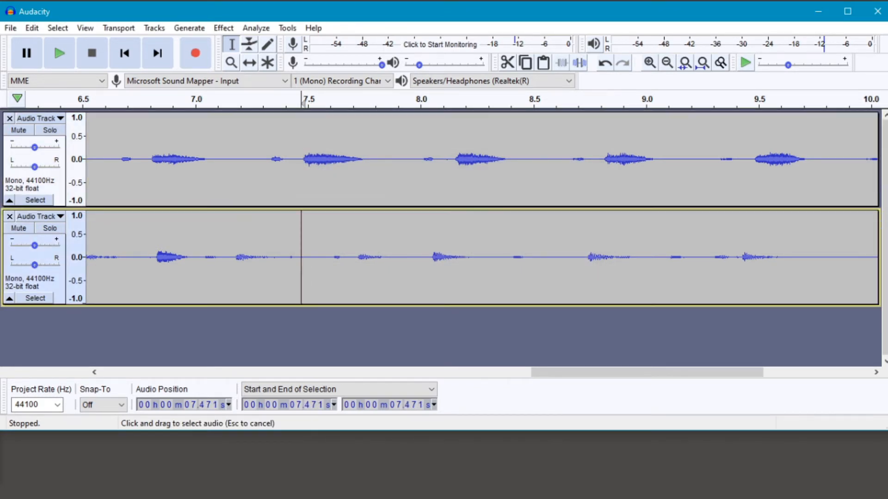
pyautogui.hotkey('ctrl', 'v')
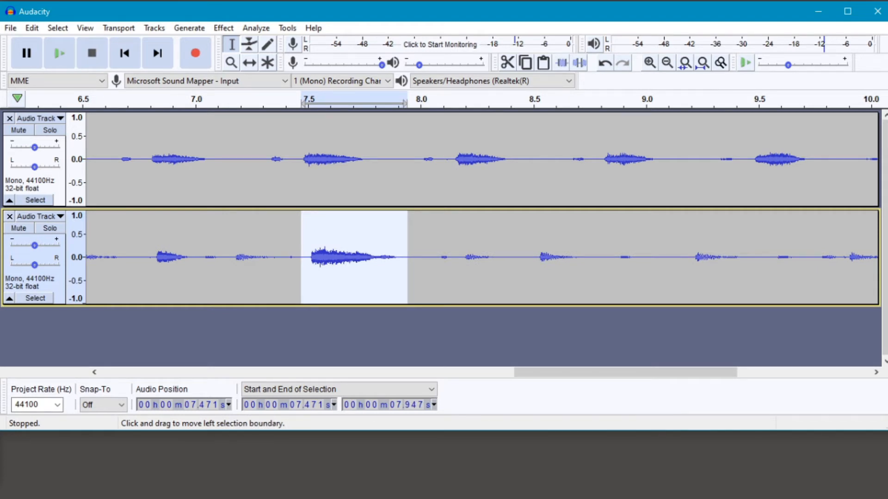
pyautogui.press('Delete')
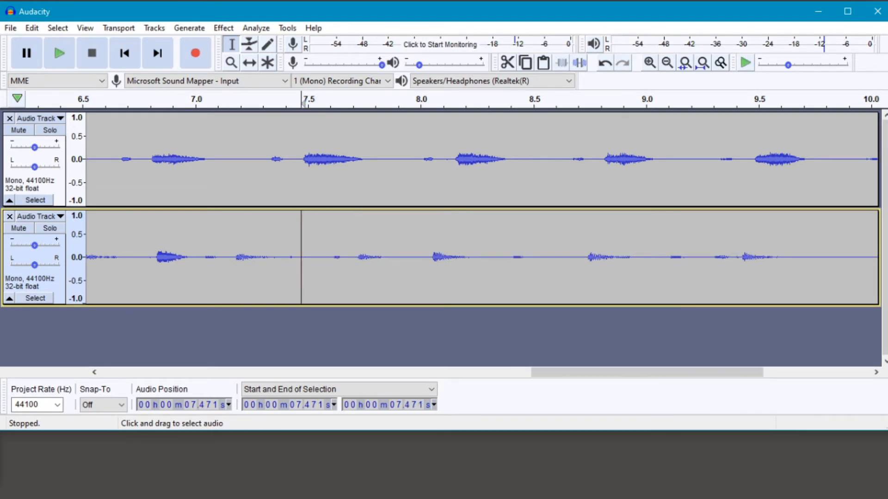
# - Paste the cut passage into the second track at 7.439 seconds and play back from just before it
pyautogui.click(294, 258)
pyautogui.hotkey('ctrl', 'v')
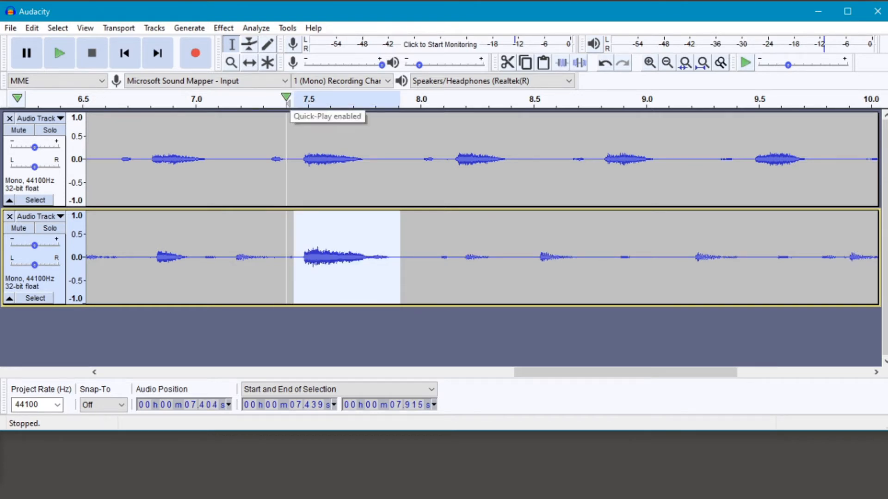
pyautogui.click(291, 99)
pyautogui.click(92, 53)
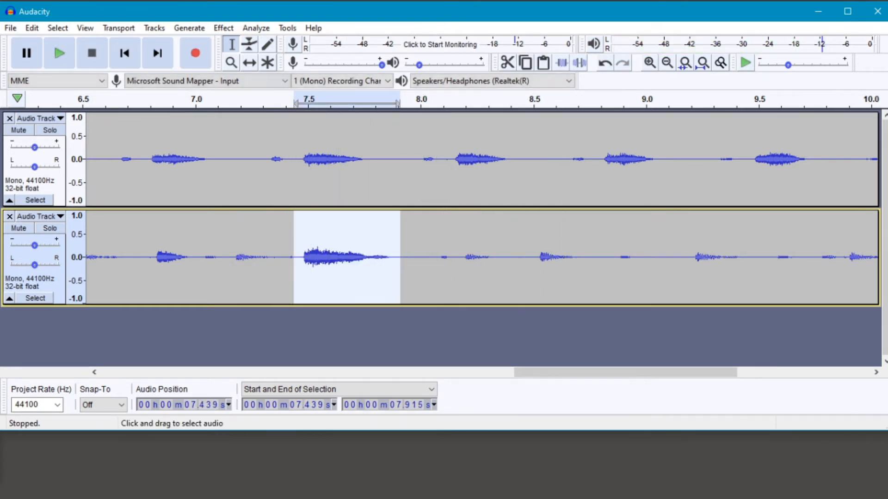
# - Delete the second track's audio between 8.092 and 10.435 seconds
pyautogui.click(436, 257)
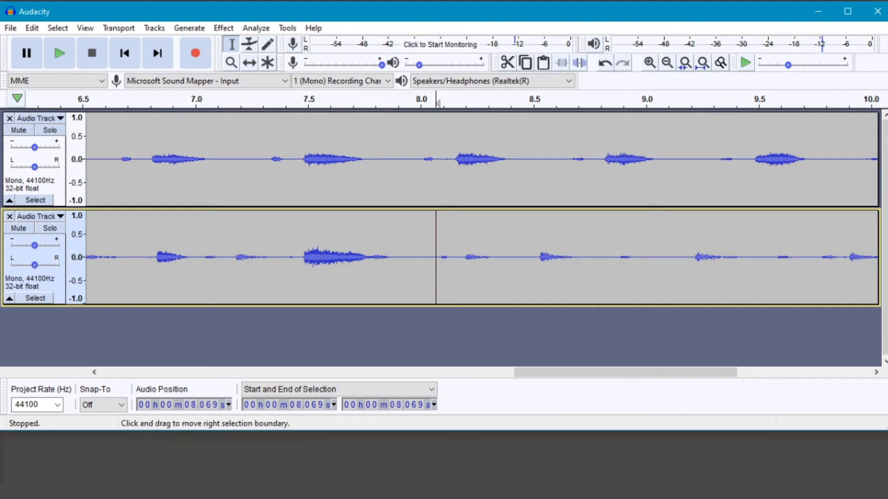
pyautogui.moveTo(441, 257); pyautogui.dragTo(694, 257)
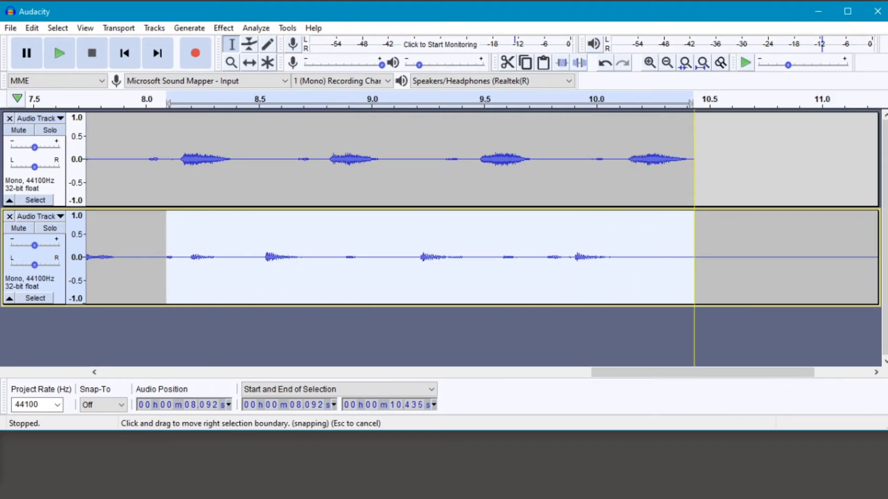
pyautogui.press('Delete')
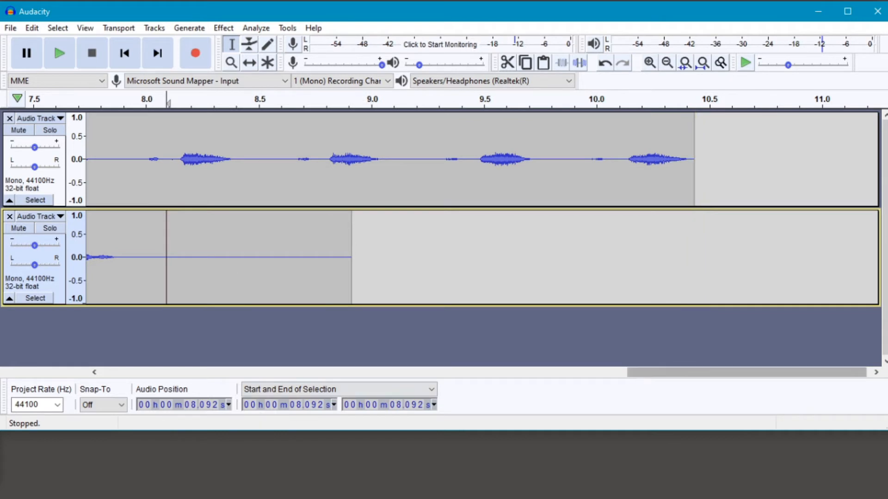
# - Play back both tracks from about 5.4 seconds to check the timing of the edited second take
pyautogui.moveTo(747, 373); pyautogui.dragTo(423, 372)
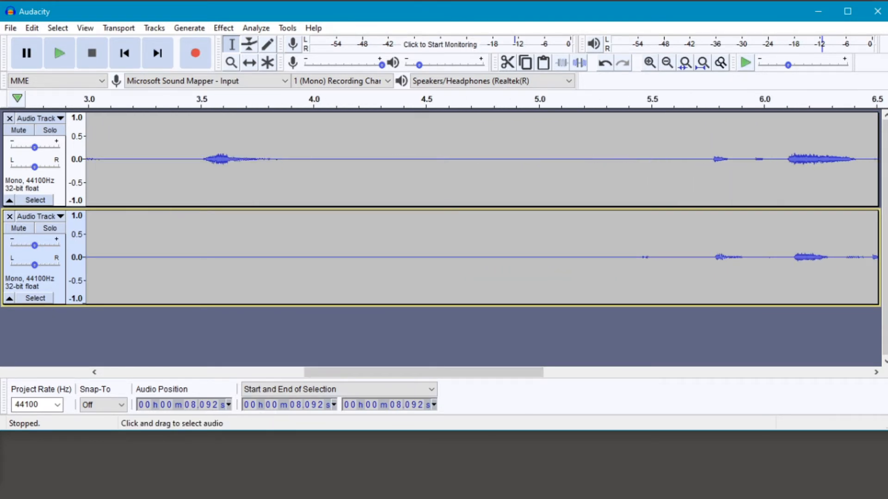
pyautogui.scroll(-3, 335, 249)
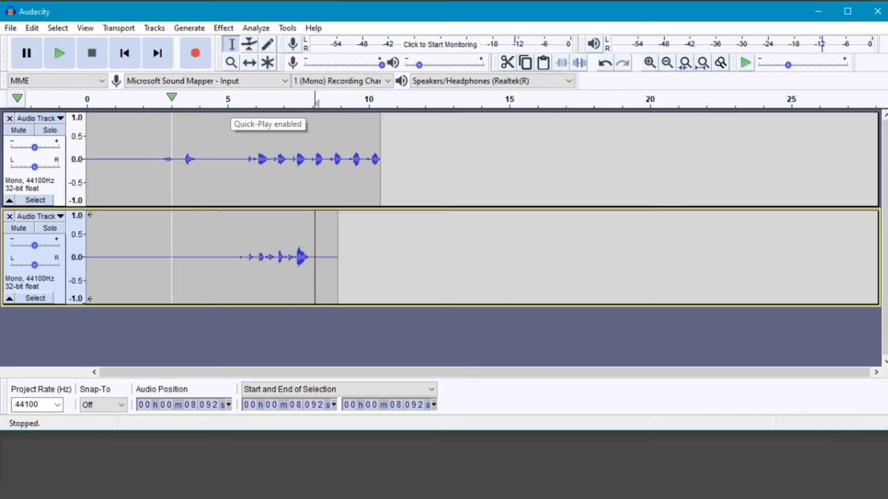
pyautogui.click(240, 103)
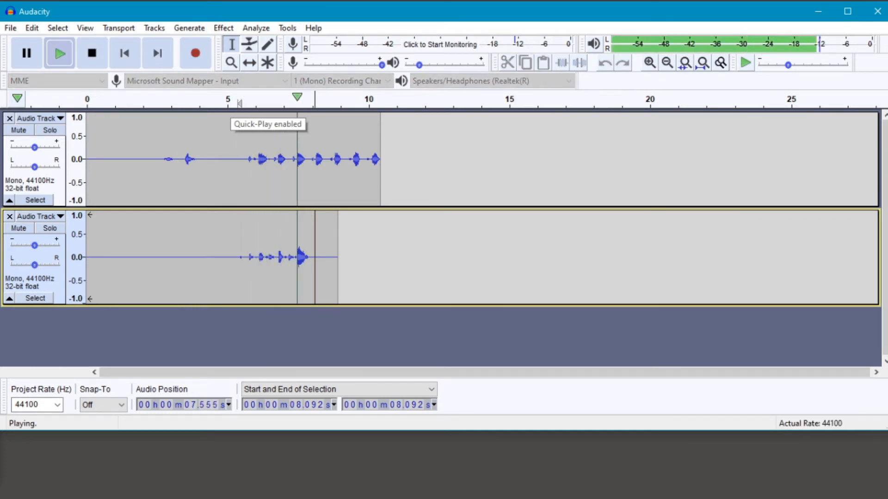
pyautogui.click(92, 54)
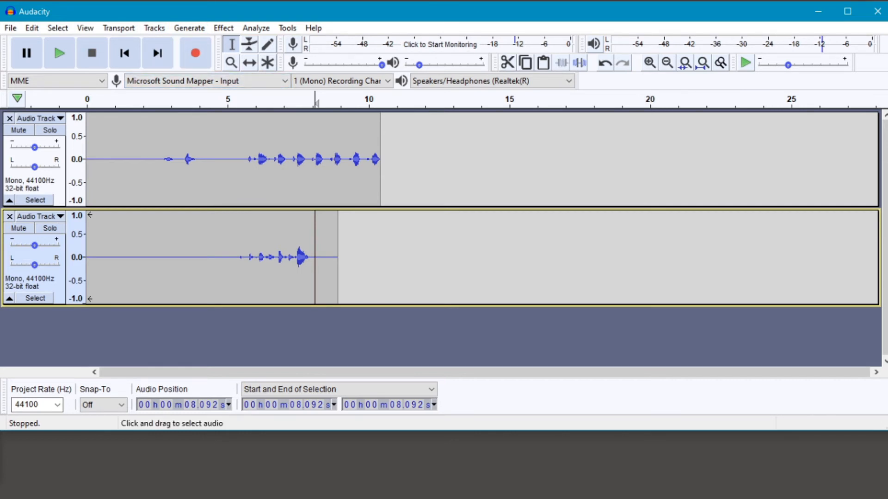
# - Audition the first 1.556 seconds of the first track amplified by 50 dB, and undo the amplification
pyautogui.hotkey('ctrl', '1')
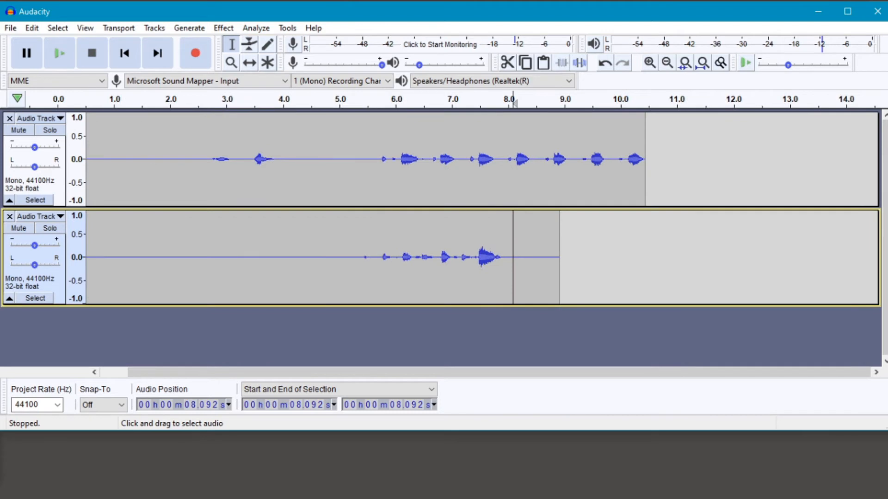
pyautogui.hotkey('ctrl', '1')
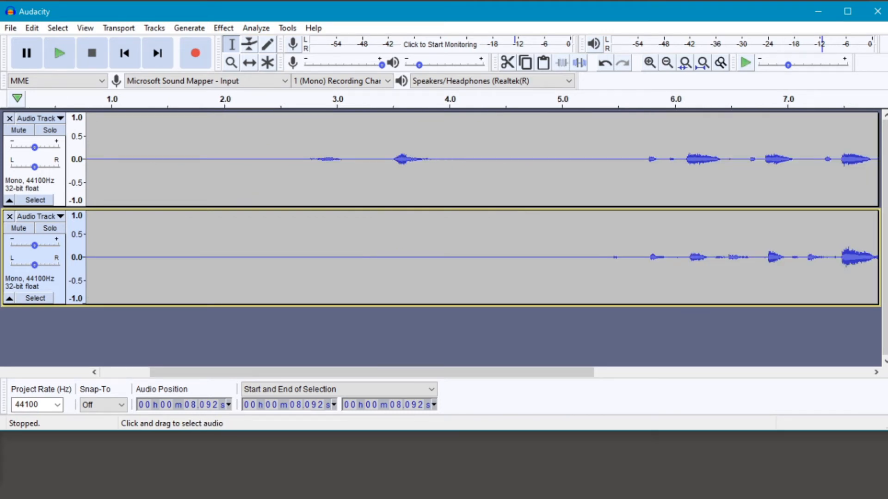
pyautogui.hotkey('ctrl', '3')
pyautogui.moveTo(173, 157); pyautogui.dragTo(86, 157)
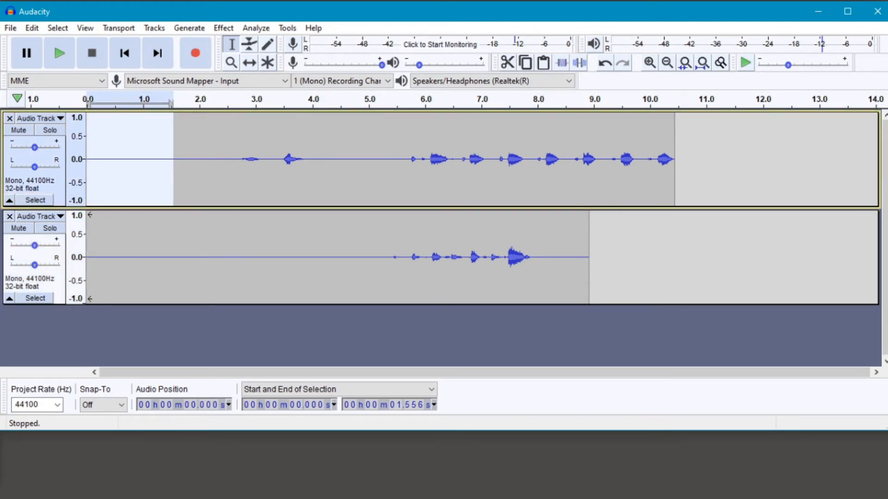
pyautogui.click(224, 28)
pyautogui.click(277, 60)
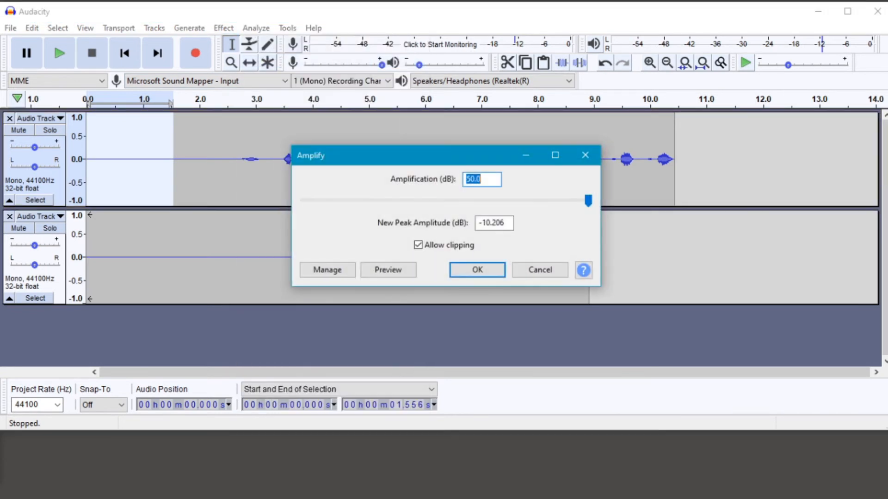
pyautogui.click(477, 270)
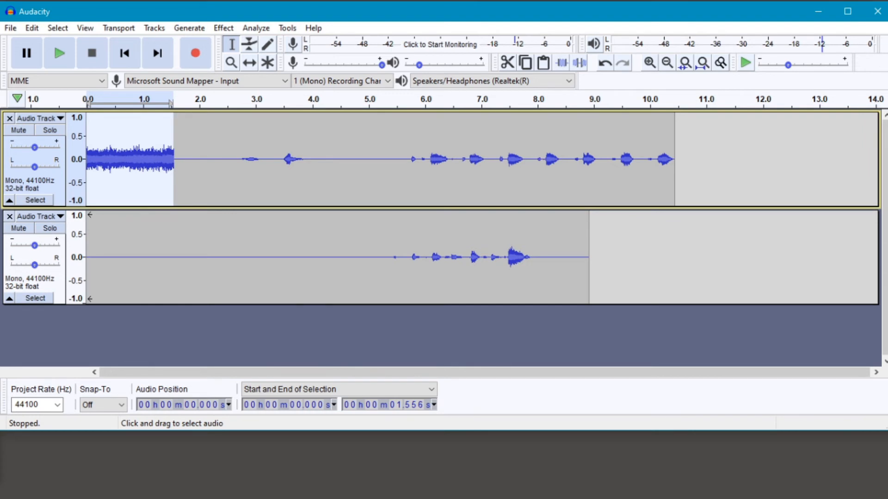
pyautogui.click(95, 103)
pyautogui.hotkey('ctrl', 'z')
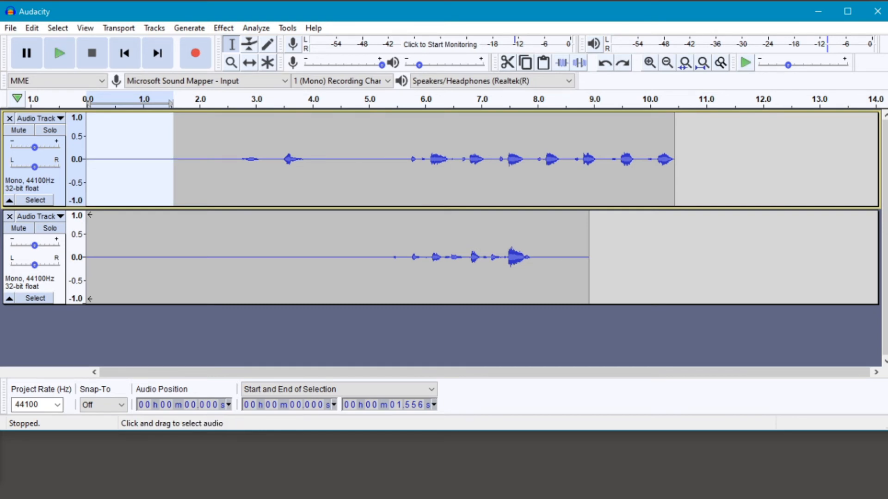
pyautogui.moveTo(224, 159); pyautogui.dragTo(128, 159)
pyautogui.click(223, 28)
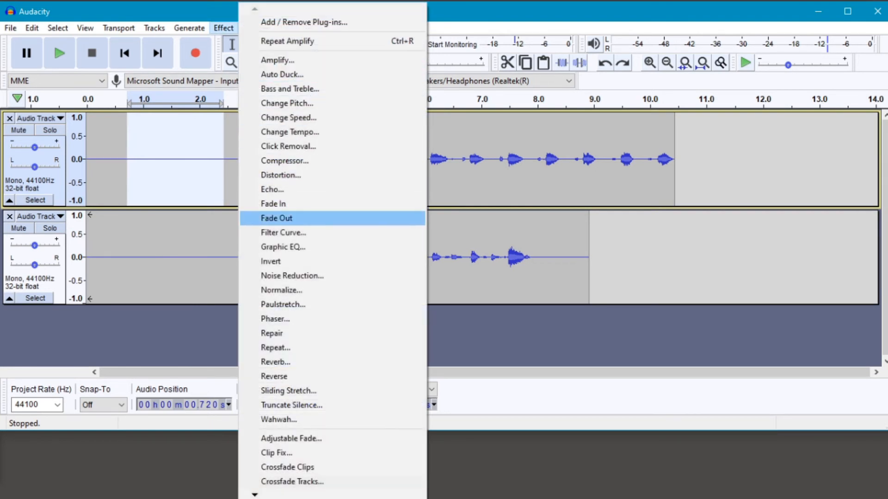
pyautogui.click(190, 171)
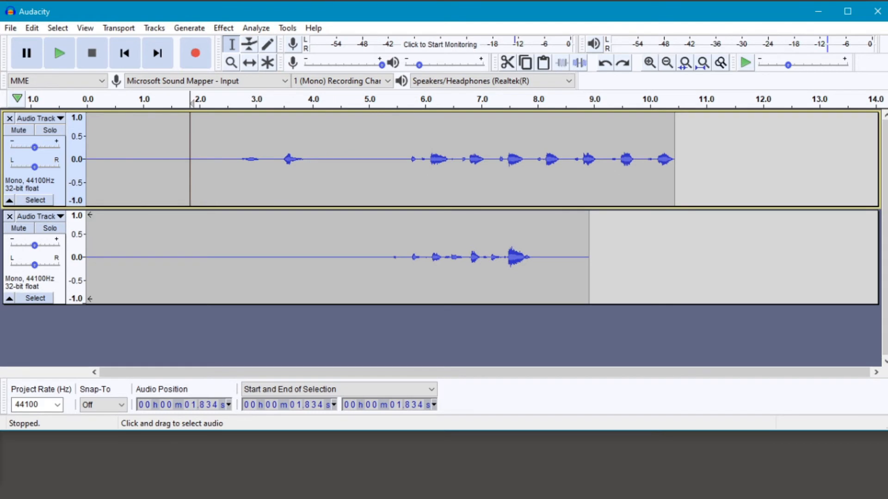
# - Play back from about 2.4 seconds, and capture a noise profile from the first track between 1.451 and 2.345 seconds
pyautogui.click(221, 102)
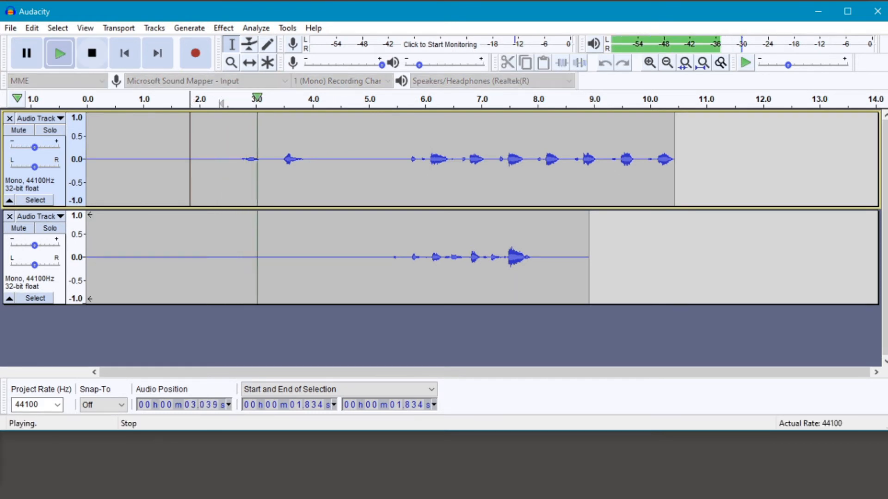
pyautogui.click(92, 53)
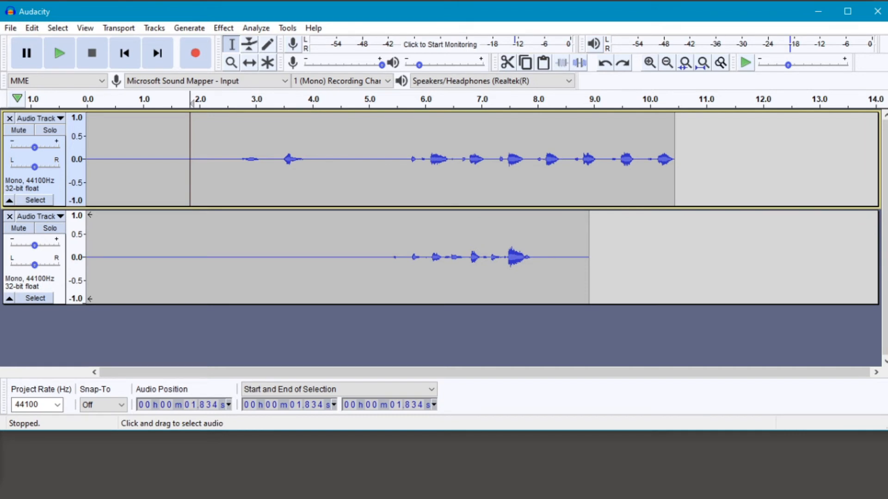
pyautogui.moveTo(218, 159); pyautogui.dragTo(169, 160)
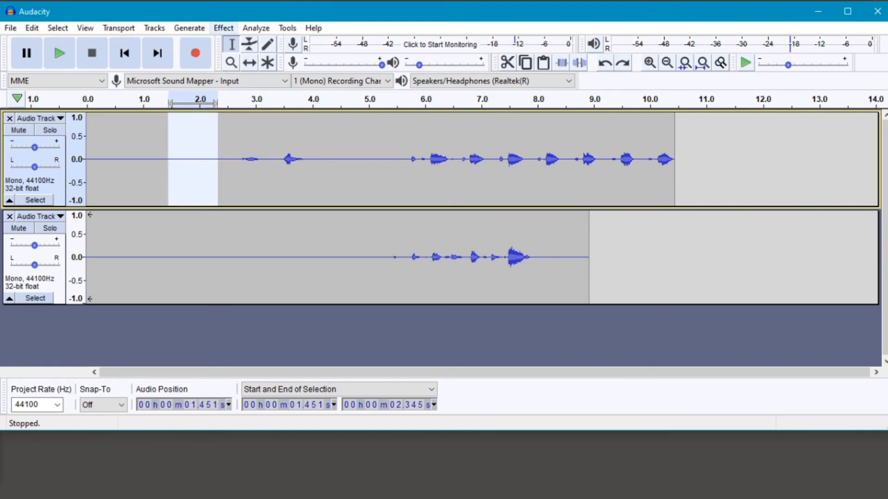
pyautogui.click(223, 28)
pyautogui.click(292, 275)
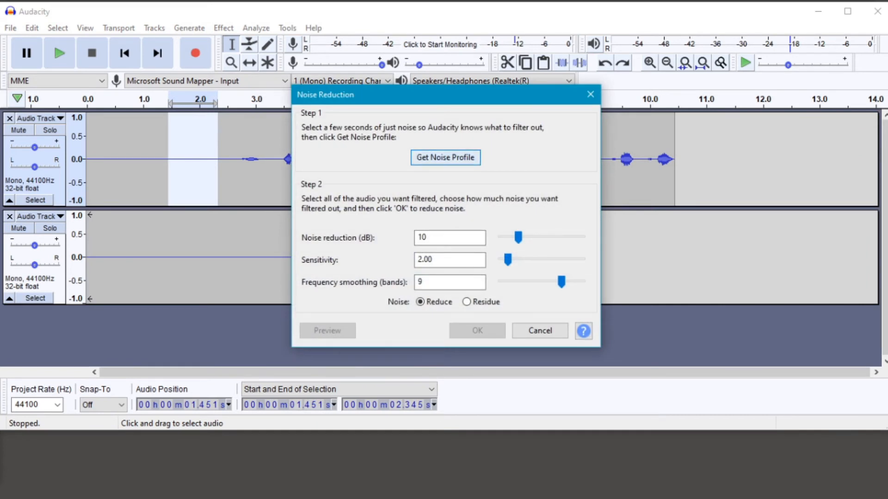
pyautogui.click(445, 158)
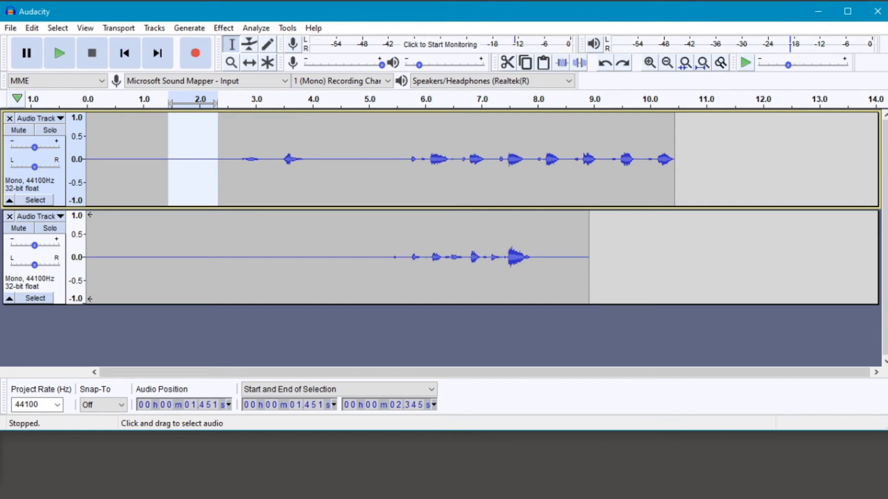
# - Preview and apply Noise Reduction to the whole first track with 10 dB reduction, sensitivity 2.00 and 9 frequency smoothing bands
pyautogui.doubleClick(176, 160)
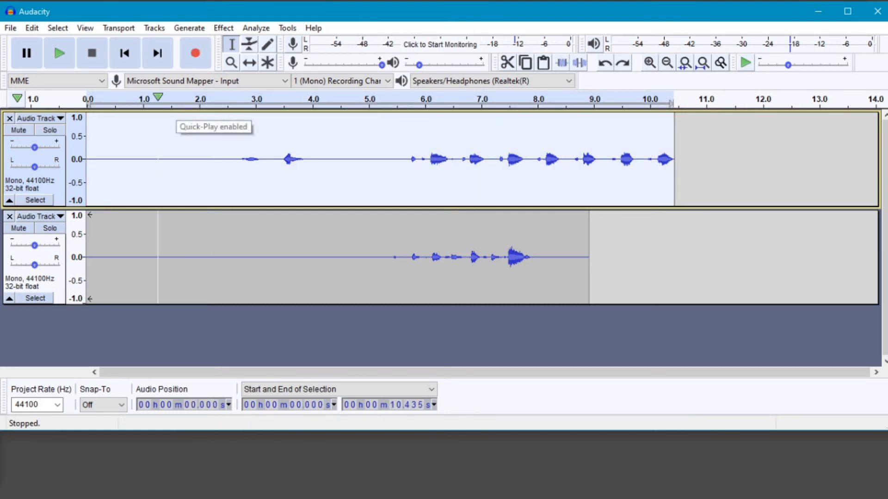
pyautogui.click(381, 160)
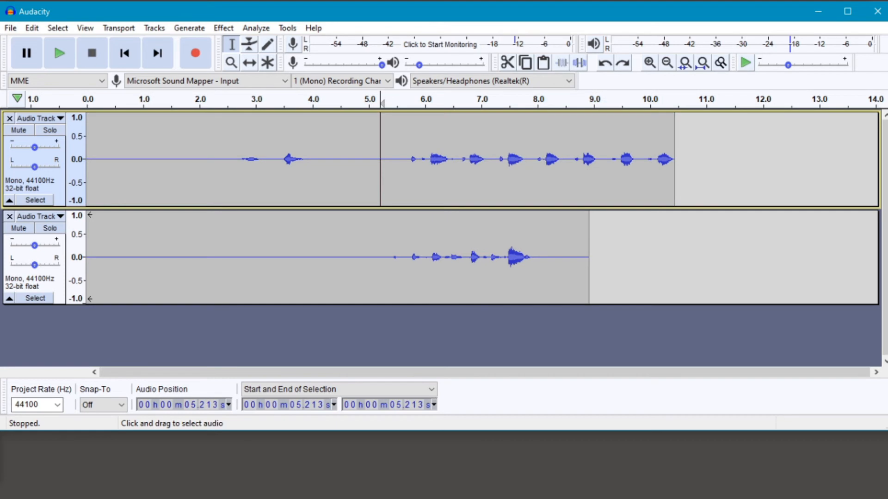
pyautogui.doubleClick(381, 160)
pyautogui.click(255, 160)
pyautogui.doubleClick(255, 160)
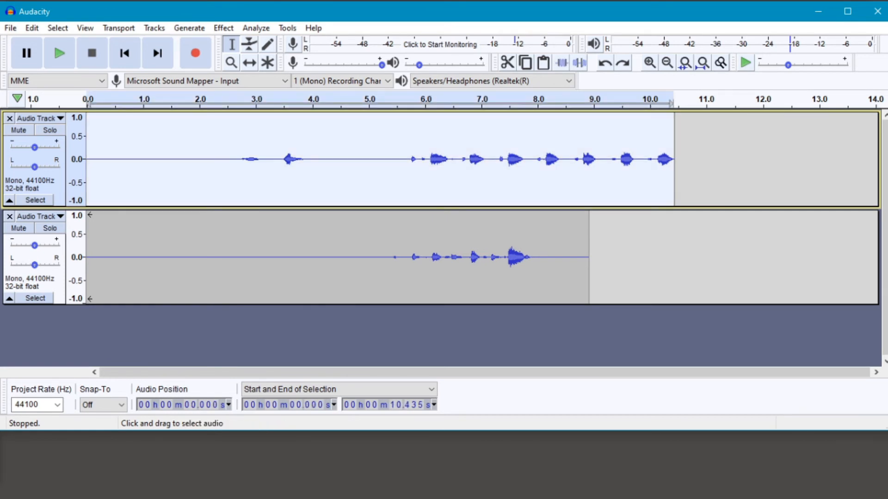
pyautogui.click(223, 28)
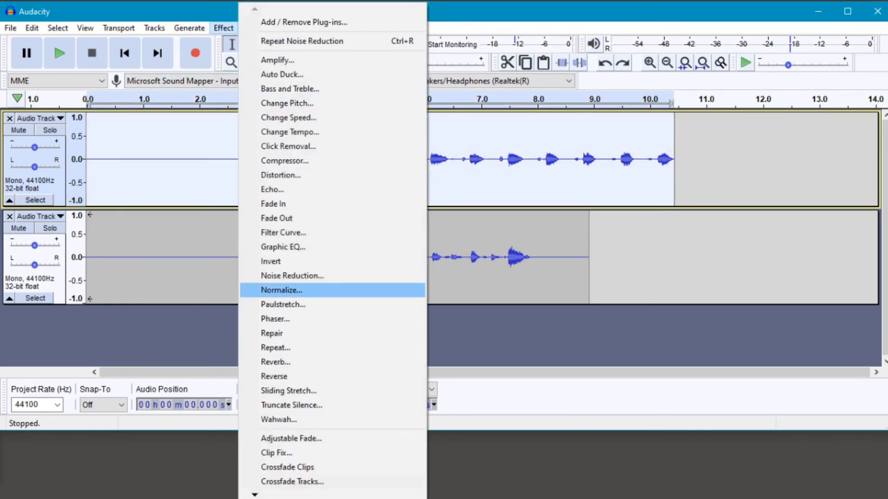
pyautogui.click(292, 276)
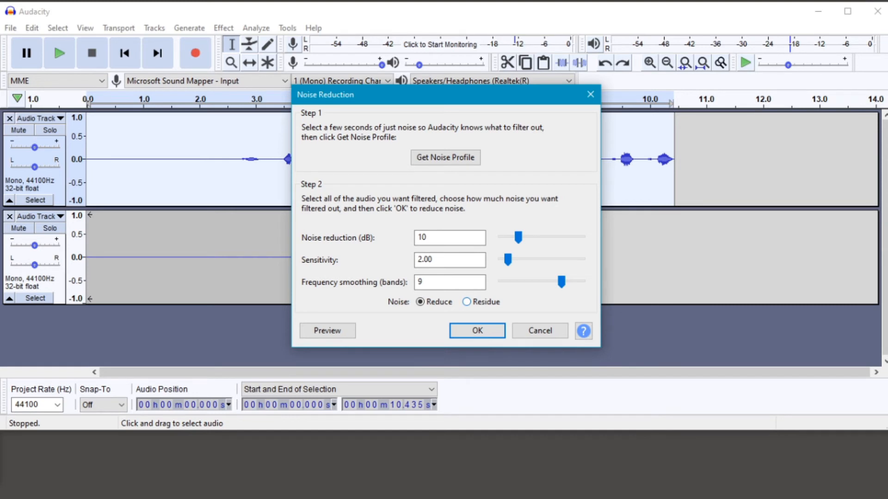
pyautogui.click(327, 331)
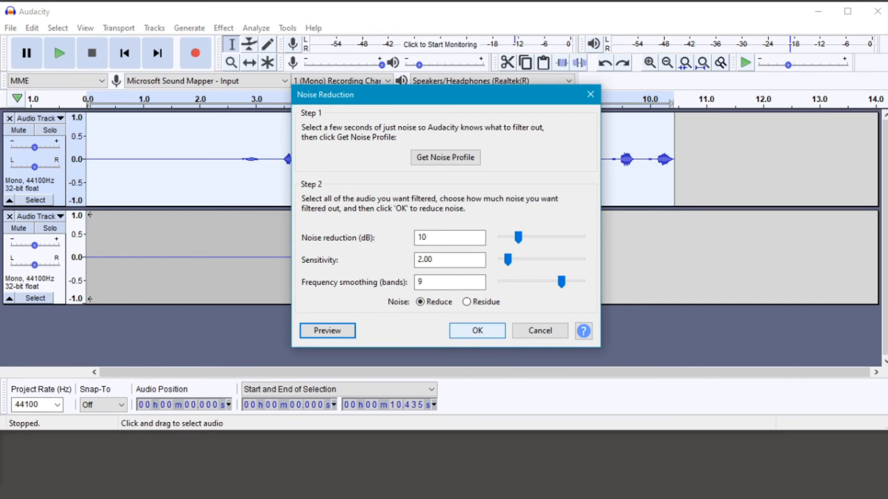
pyautogui.click(478, 330)
# - Apply the same 10 dB Noise Reduction to the whole second track
pyautogui.click(373, 257)
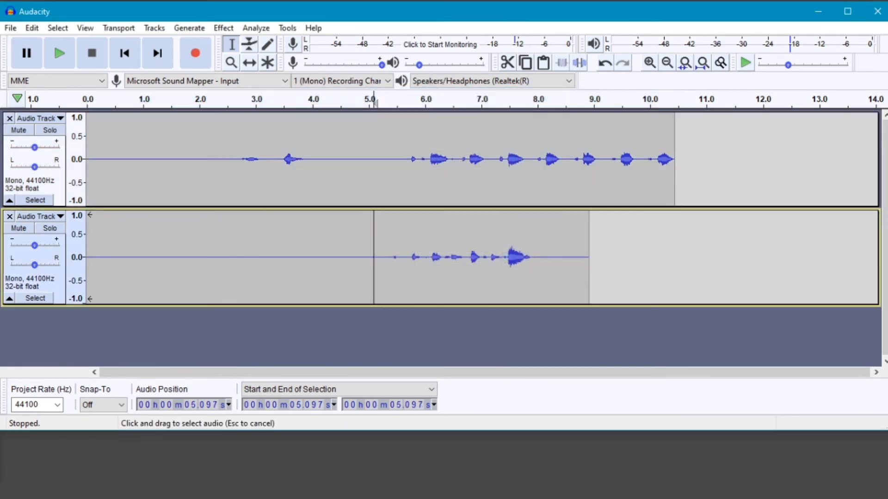
pyautogui.doubleClick(374, 257)
pyautogui.click(223, 28)
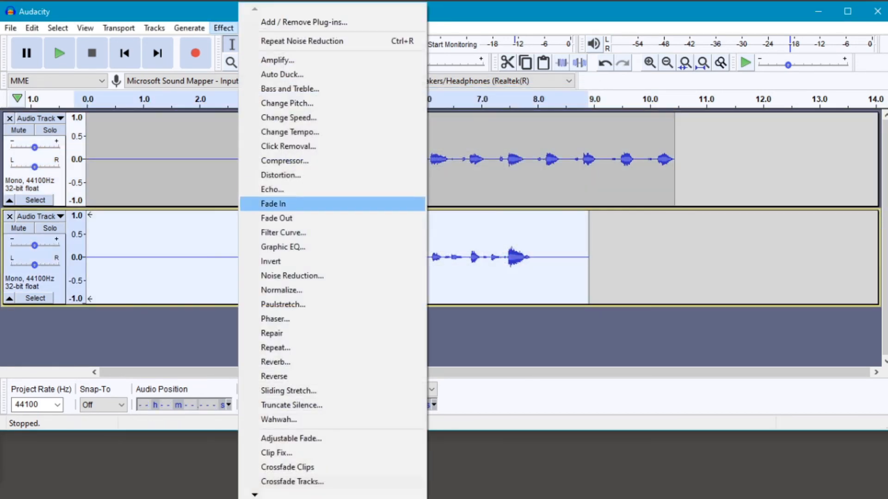
pyautogui.click(292, 276)
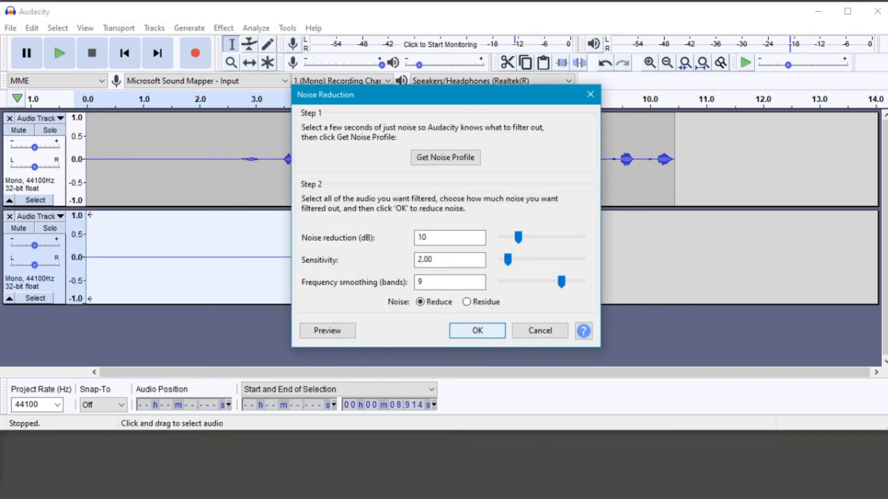
pyautogui.press('Return')
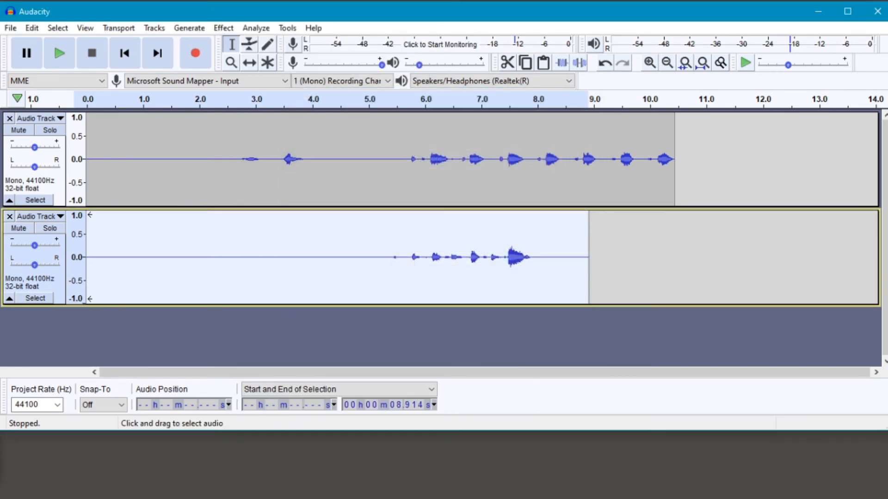
# - Amplify the first track between 0.499 and 1.927 seconds by 50 dB to inspect the remaining noise, and undo it
pyautogui.click(203, 139)
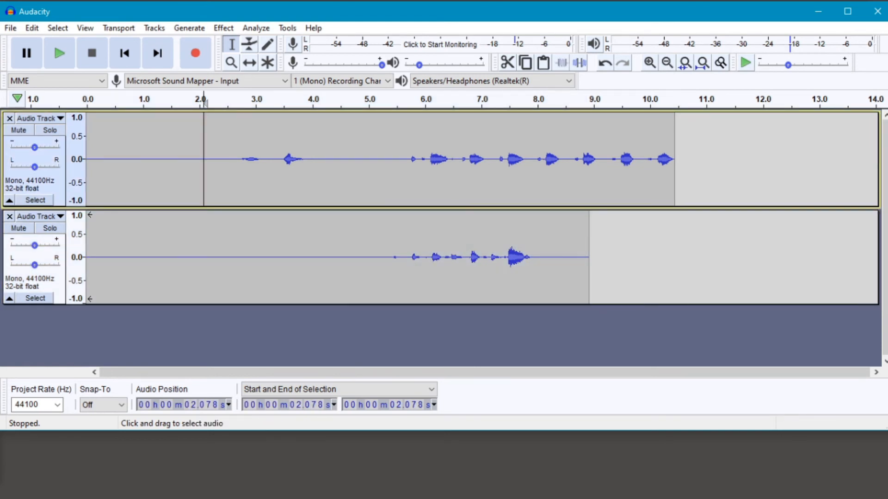
pyautogui.moveTo(194, 157); pyautogui.dragTo(114, 158)
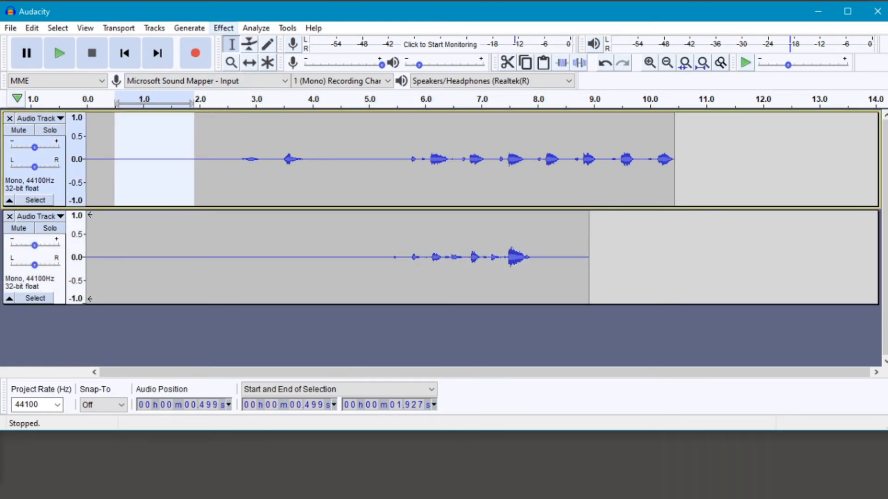
pyautogui.click(223, 28)
pyautogui.click(268, 59)
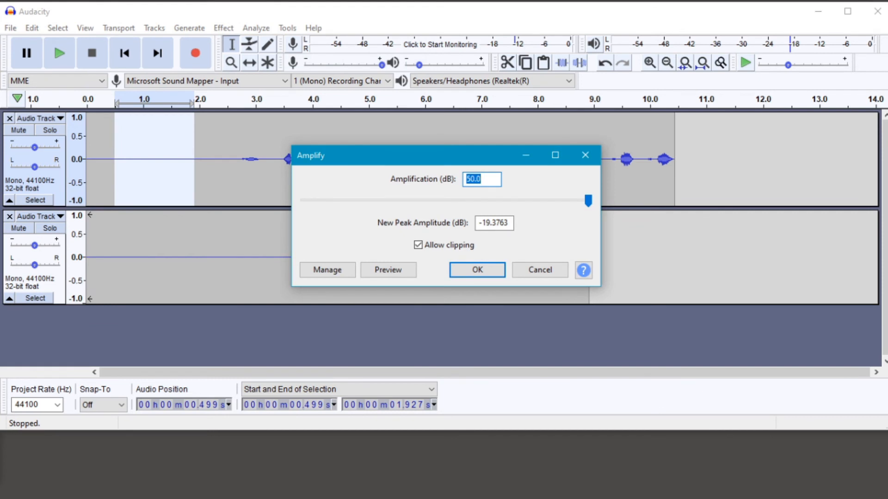
pyautogui.press('Return')
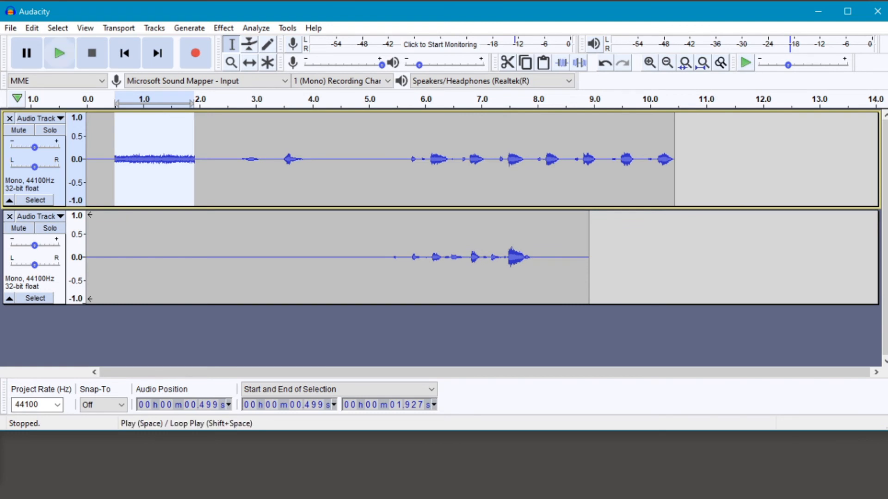
pyautogui.hotkey('ctrl', 'z')
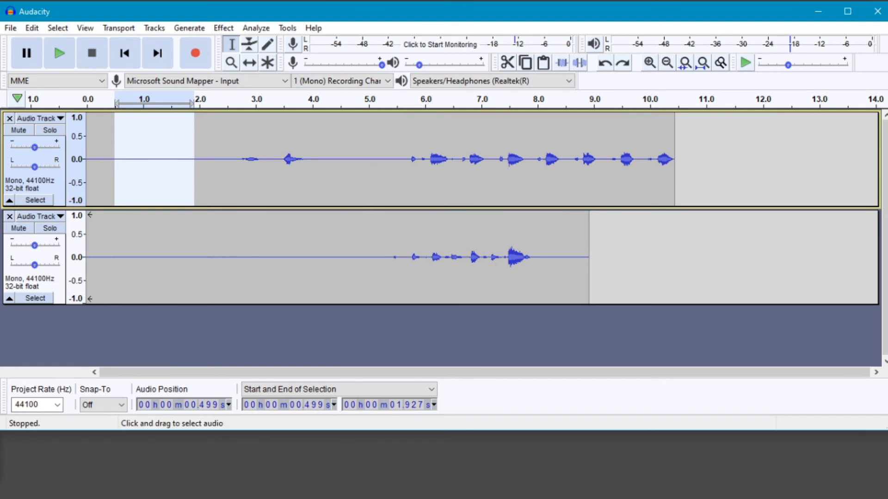
# - Delete the first 5.387 seconds from both tracks and play back the trimmed result from the start
pyautogui.click(370, 336)
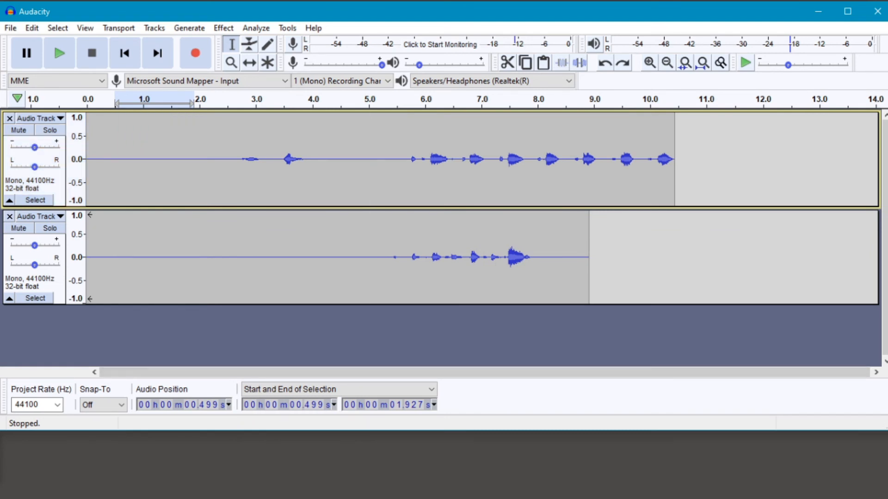
pyautogui.moveTo(366, 158); pyautogui.dragTo(86, 160)
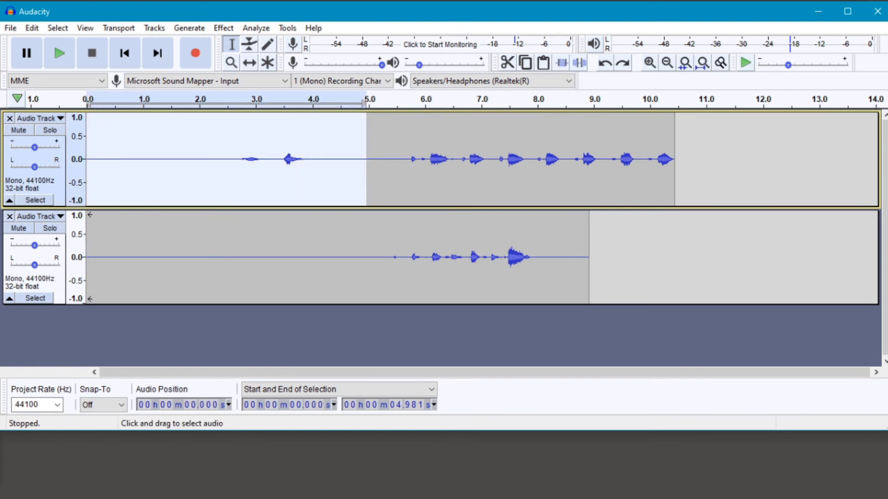
pyautogui.moveTo(347, 257); pyautogui.dragTo(390, 257)
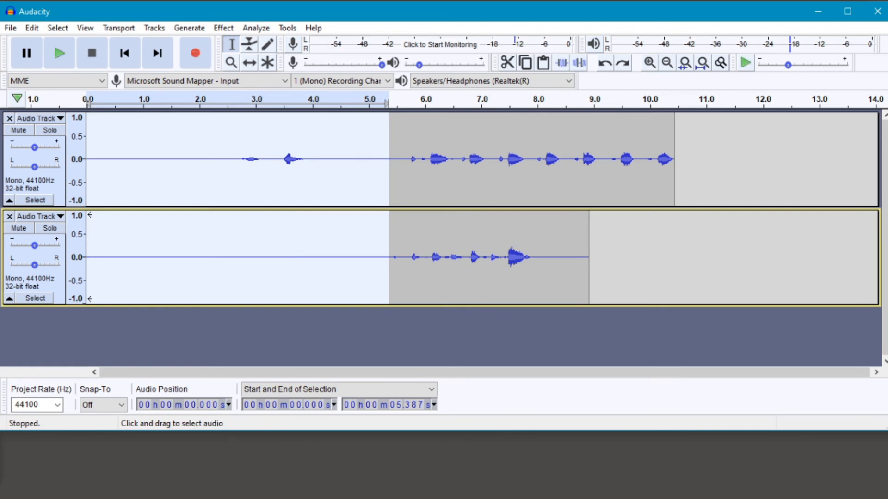
pyautogui.press('Delete')
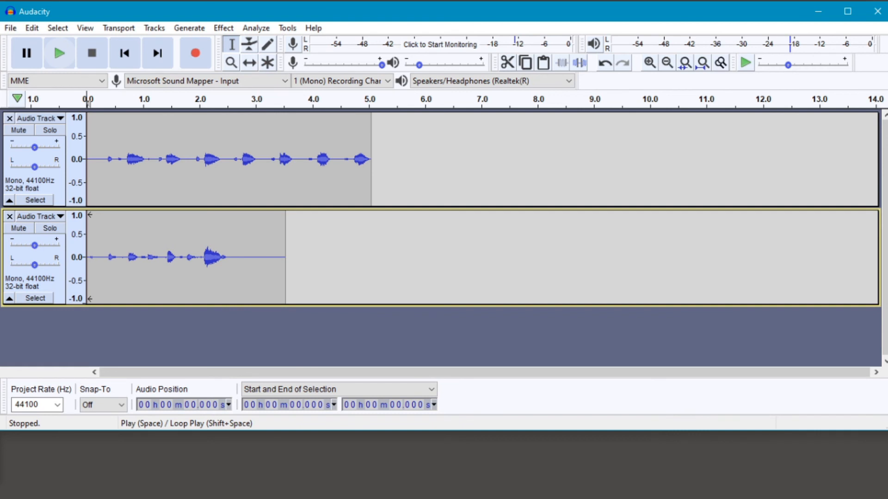
pyautogui.click(59, 54)
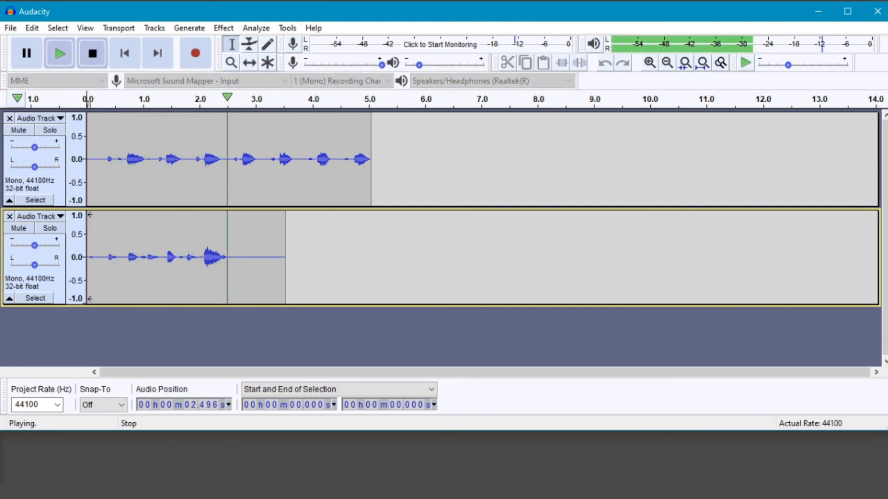
pyautogui.click(92, 53)
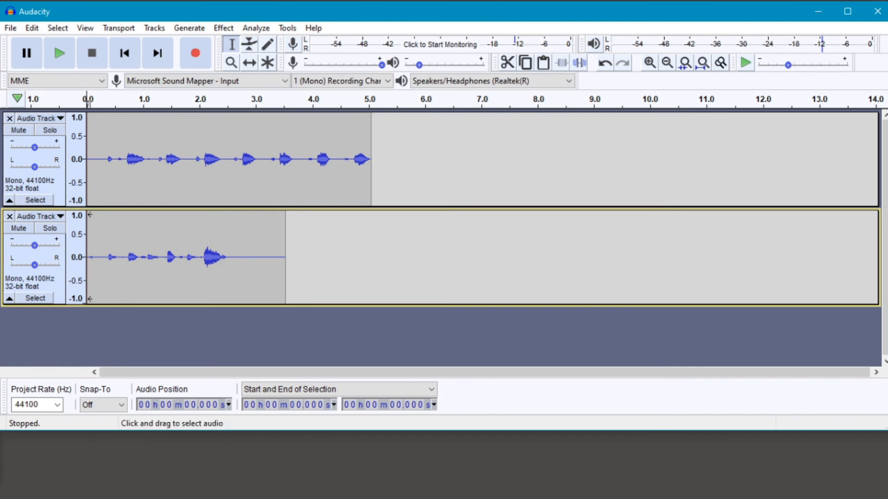
# - Amplify the whole first track with the effect's proposed settings
pyautogui.doubleClick(208, 160)
pyautogui.click(224, 28)
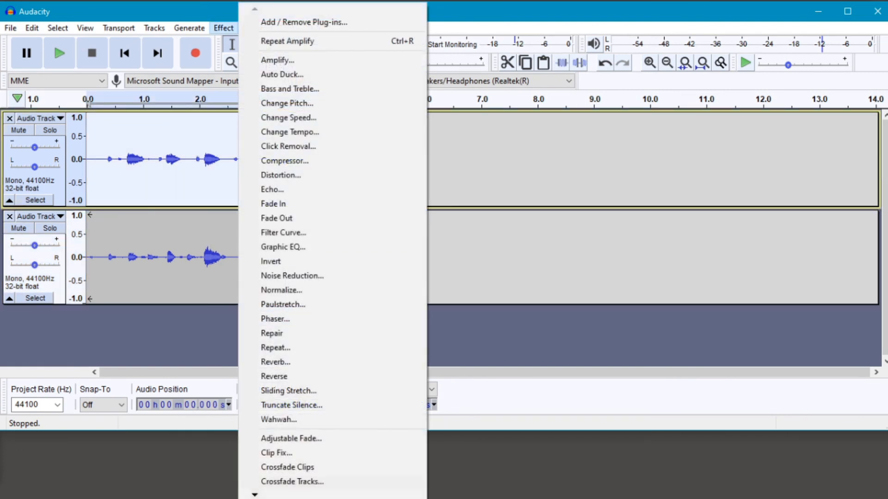
pyautogui.click(277, 60)
pyautogui.press('Return')
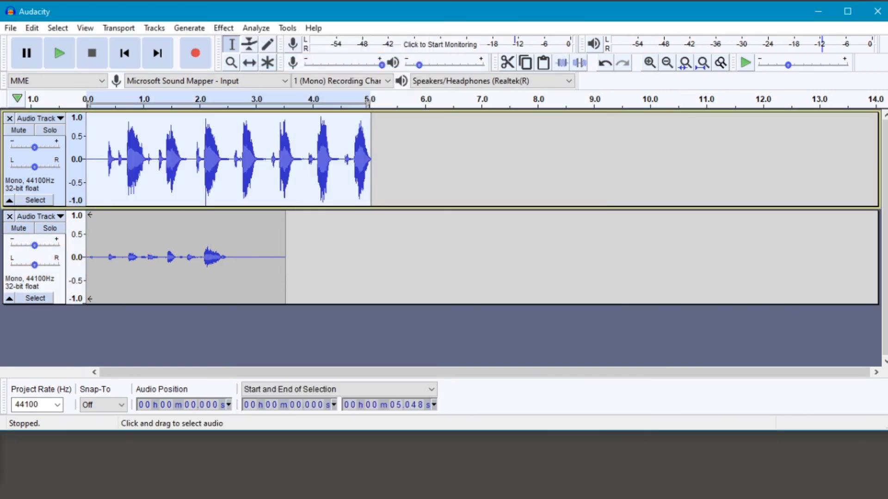
# - Amplify the whole second track with the effect's proposed settings
pyautogui.doubleClick(194, 255)
pyautogui.click(224, 28)
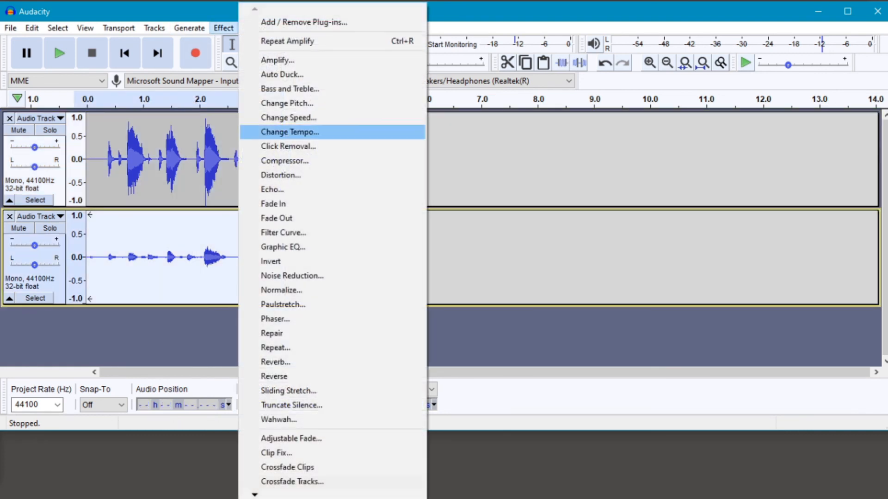
pyautogui.click(278, 60)
pyautogui.press('Return')
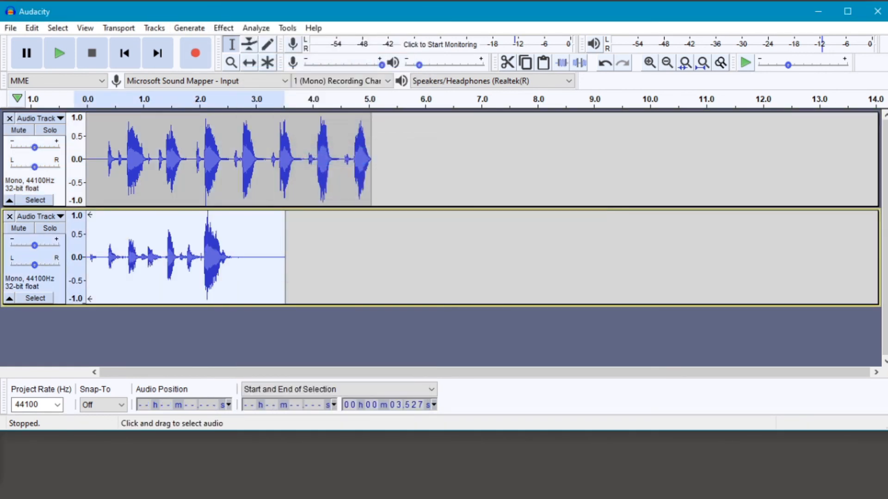
# - Normalize both tracks to a peak amplitude of -0.5 dB with DC offset removal, and play back the result
pyautogui.doubleClick(194, 157)
pyautogui.click(223, 29)
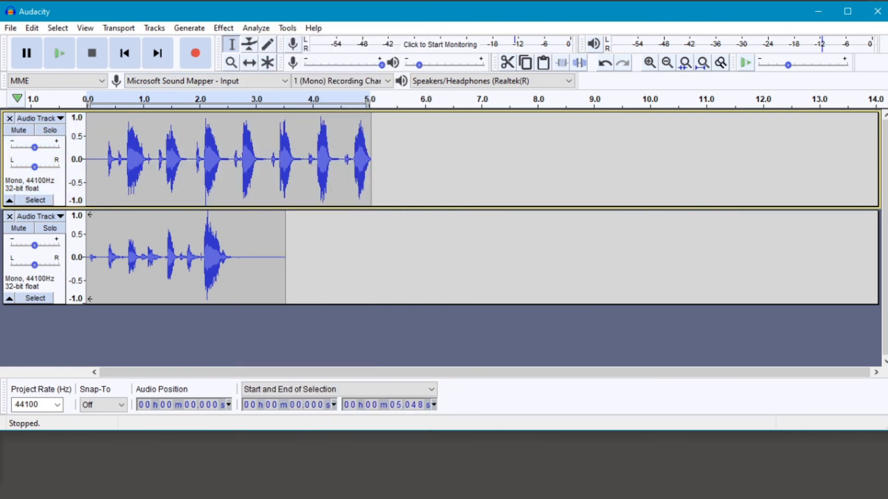
pyautogui.hotkey('ctrl', 'a')
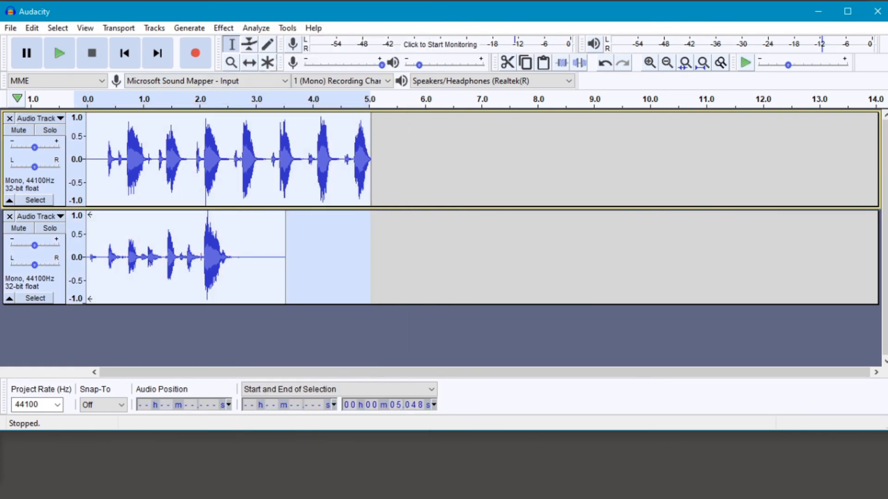
pyautogui.click(223, 28)
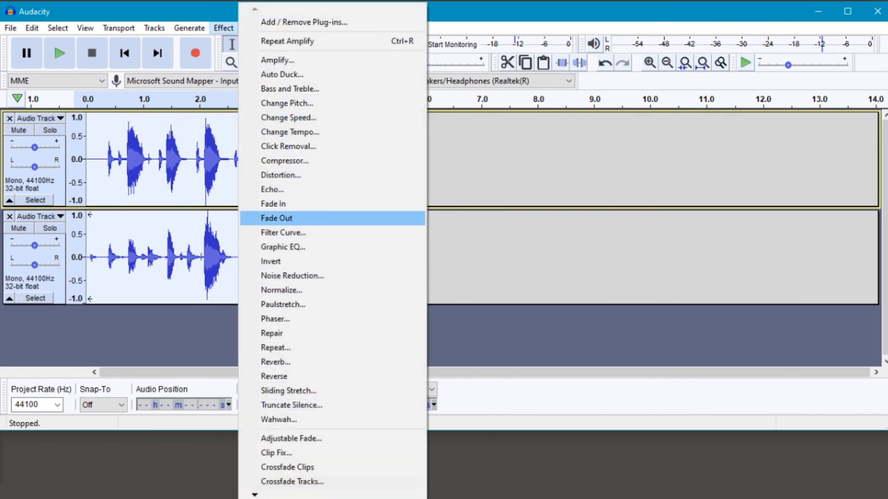
pyautogui.click(282, 290)
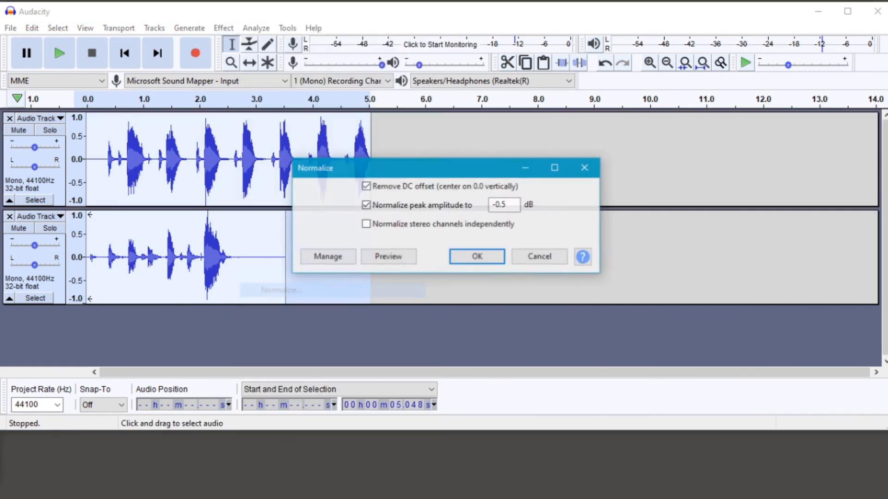
pyautogui.click(475, 255)
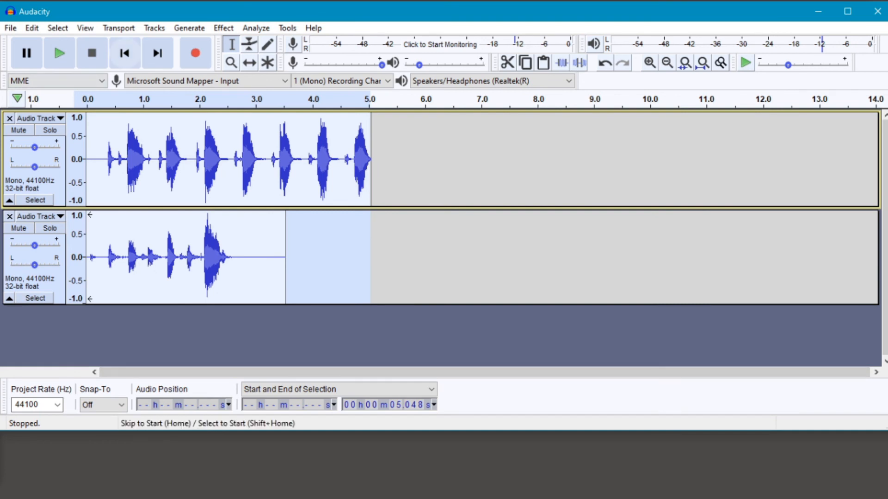
pyautogui.click(59, 54)
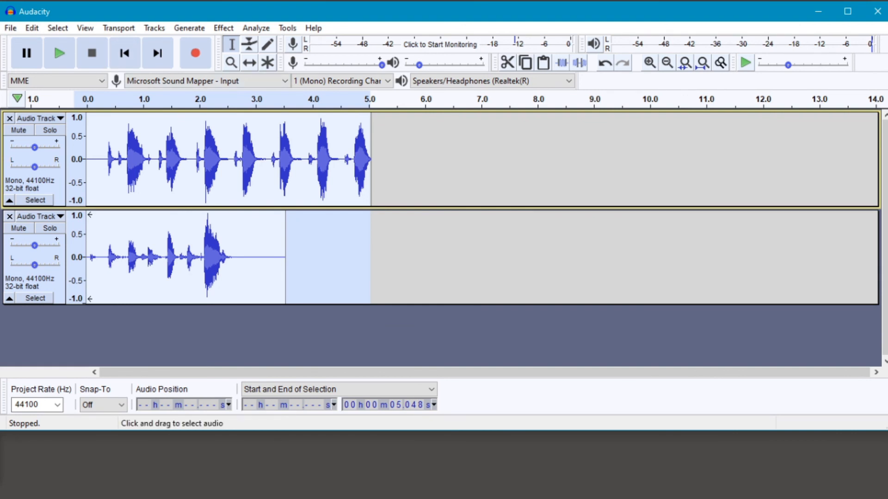
pyautogui.click(160, 167)
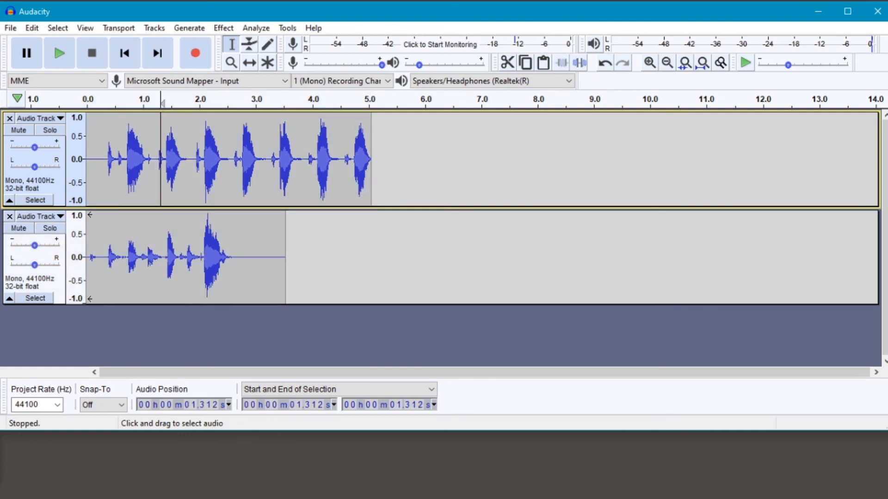